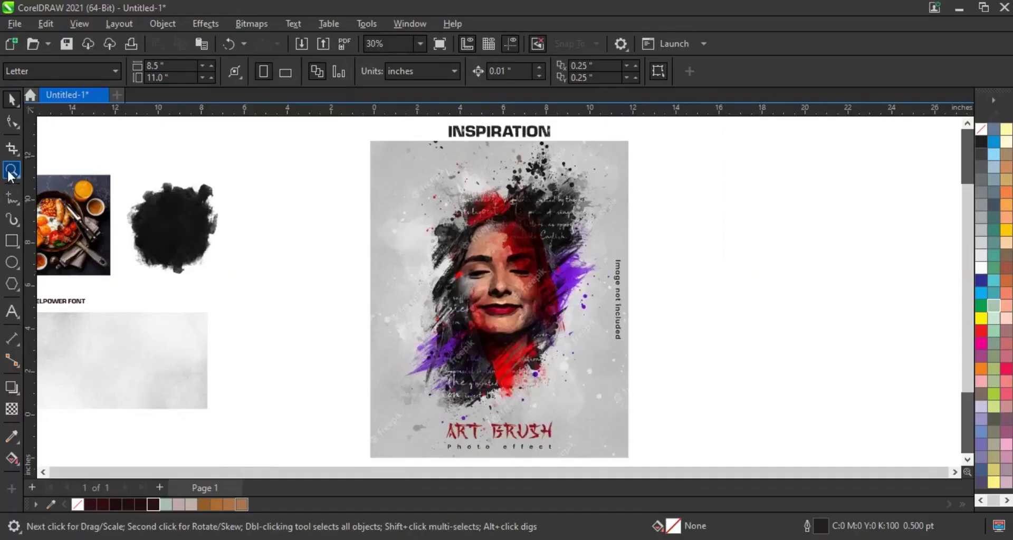
- Zoom in to inspect the reference poster's top half and the breakfast assets
{"action": "left_click", "coordinate": [11, 172]}
{"action": "left_click_drag", "start_coordinate": [362, 124], "coordinate": [640, 241]}
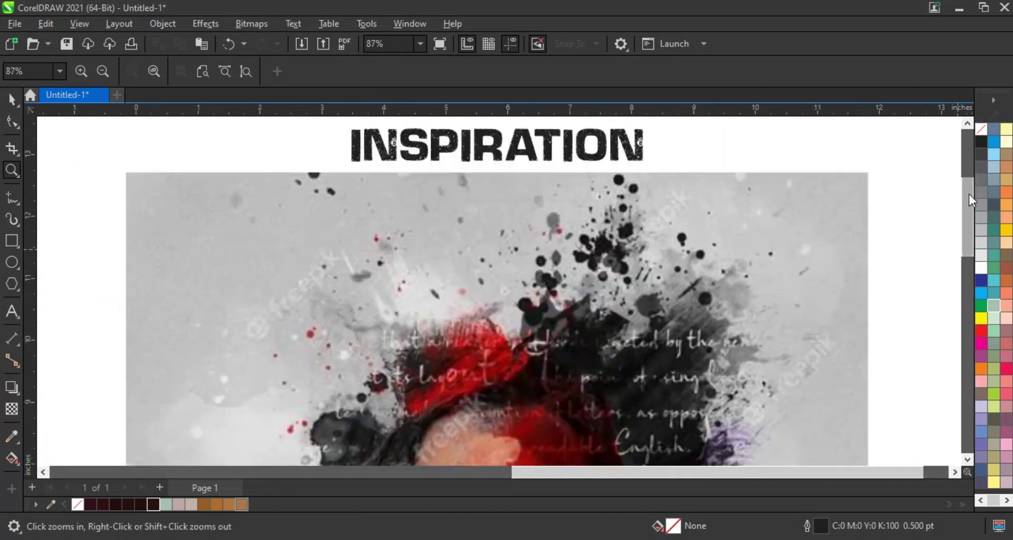
{"action": "left_click_drag", "start_coordinate": [969, 195], "coordinate": [975, 271]}
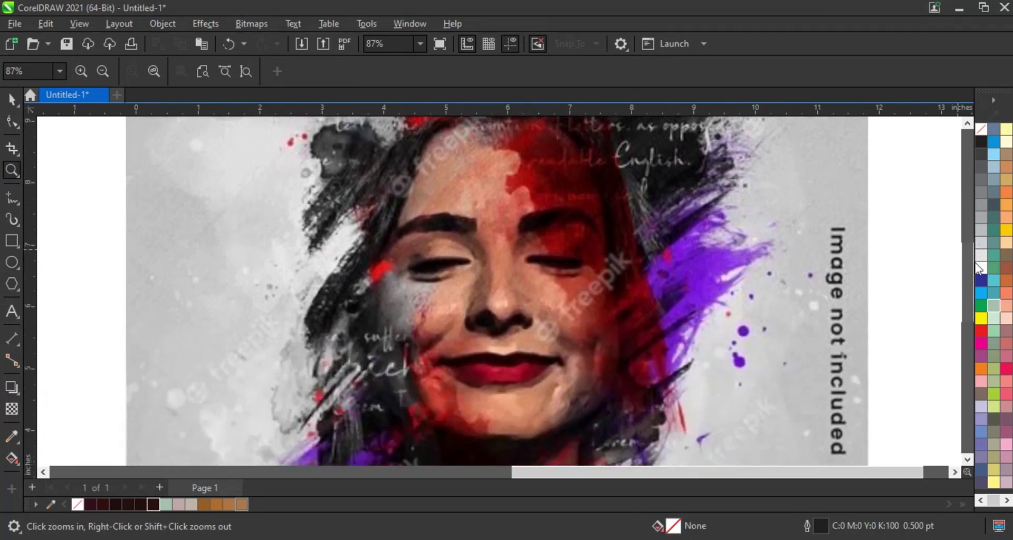
{"action": "left_click_drag", "start_coordinate": [976, 267], "coordinate": [976, 344]}
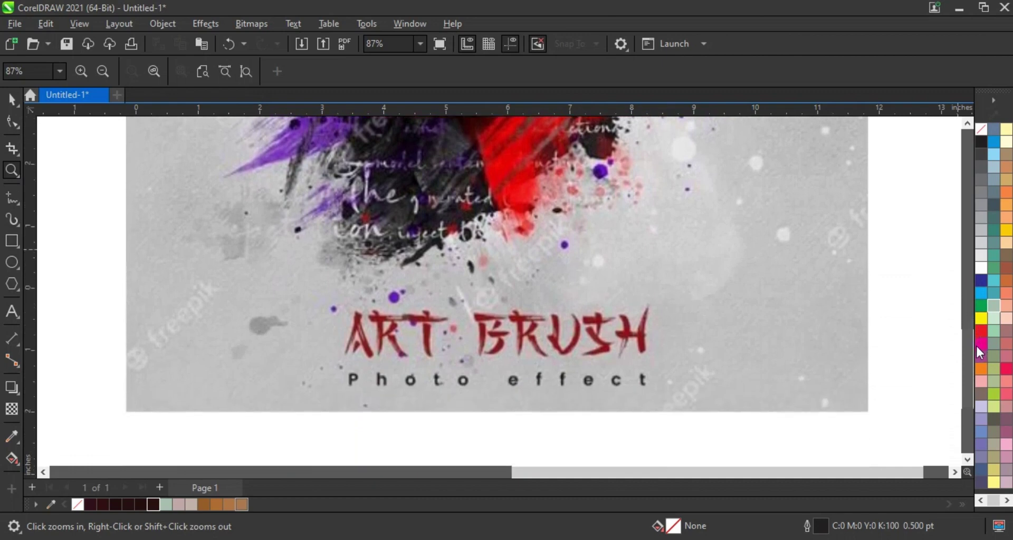
{"action": "right_click", "coordinate": [556, 269]}
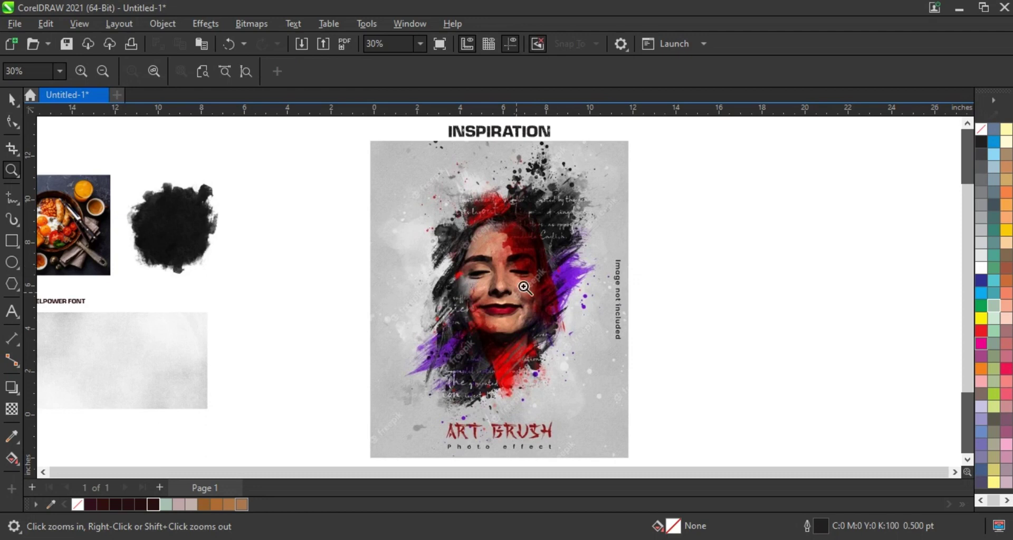
{"action": "left_click", "coordinate": [44, 473]}
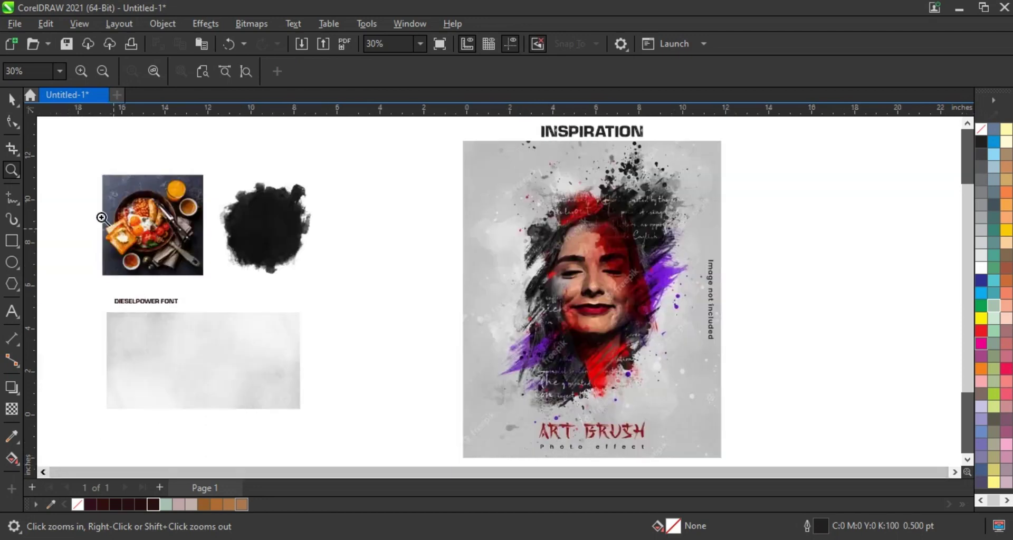
{"action": "left_click_drag", "start_coordinate": [100, 173], "coordinate": [312, 413]}
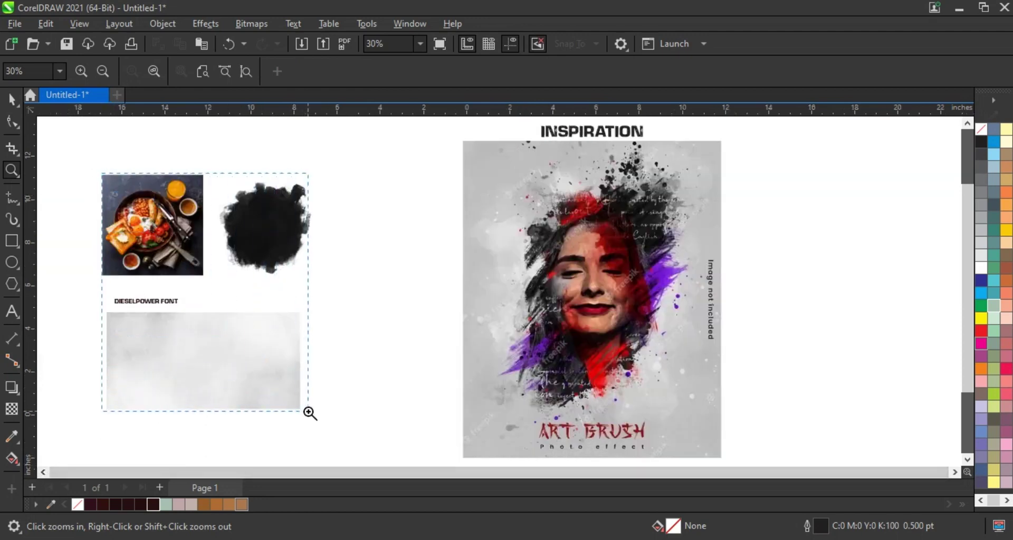
{"action": "left_click_drag", "start_coordinate": [311, 413], "coordinate": [306, 409]}
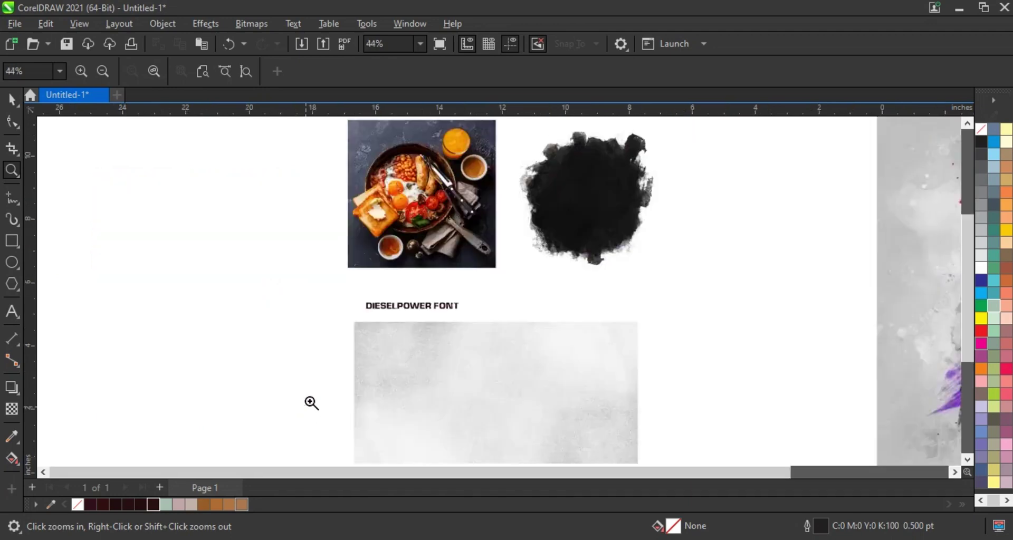
{"action": "left_click_drag", "start_coordinate": [336, 123], "coordinate": [641, 169]}
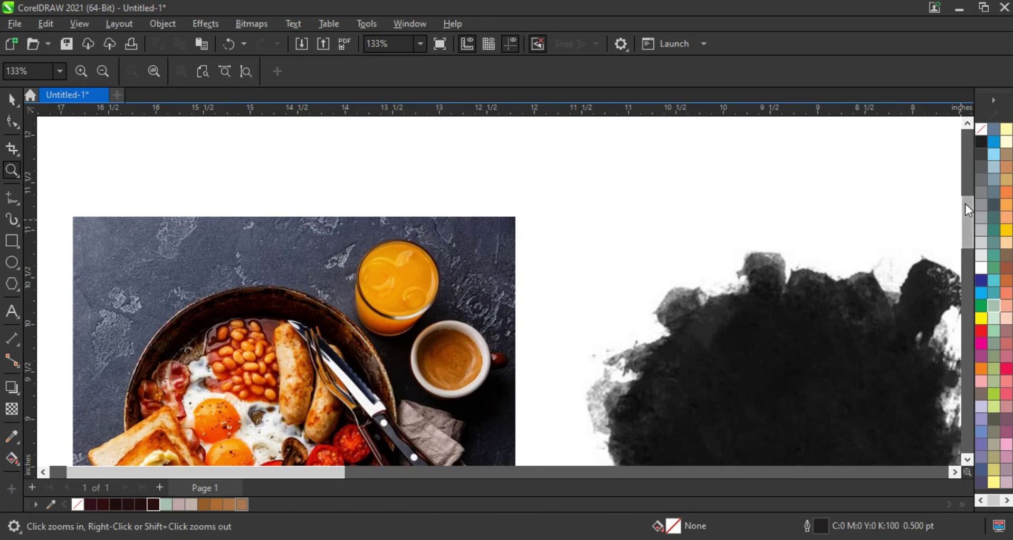
{"action": "mouse_move", "coordinate": [965, 208]}
{"action": "left_mouse_down"}
{"action": "mouse_move", "coordinate": [967, 334]}
{"action": "mouse_move", "coordinate": [967, 314]}
{"action": "left_mouse_up"}
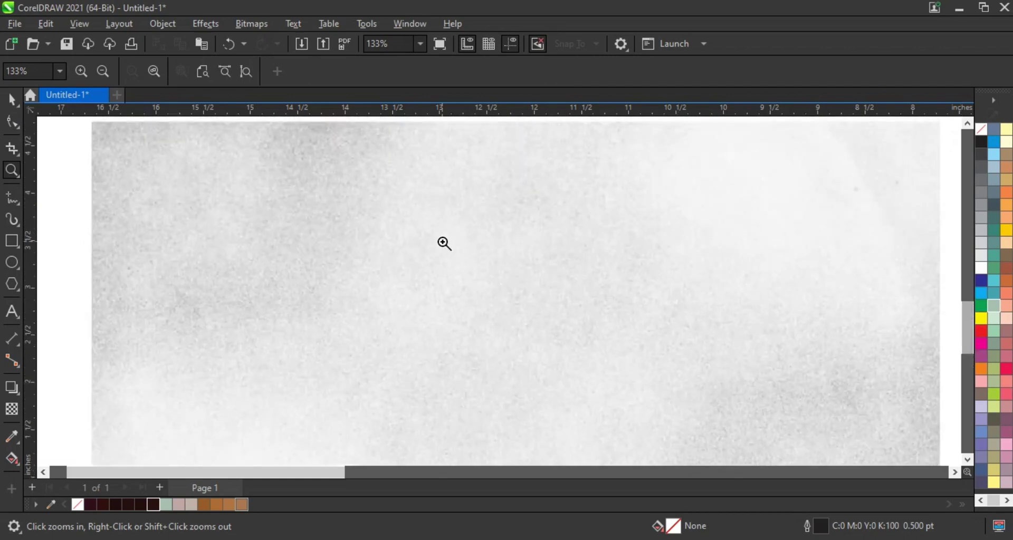
{"action": "scroll", "coordinate": [443, 243], "scroll_direction": "down", "scroll_amount": 2}
{"action": "scroll", "coordinate": [443, 243], "scroll_direction": "down", "scroll_amount": 1}
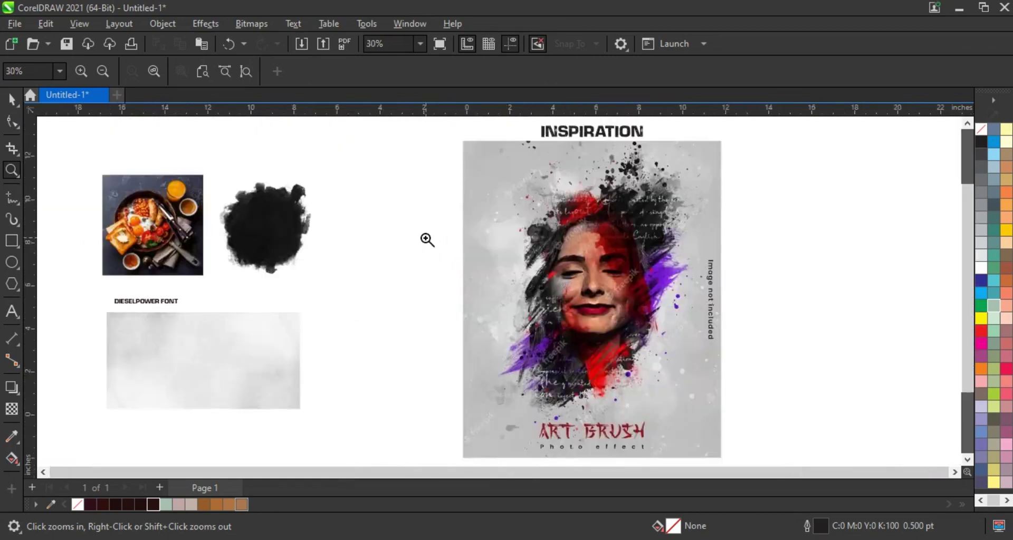
- Move the four breakfast asset objects further left on the canvas
{"action": "key", "text": "F3"}
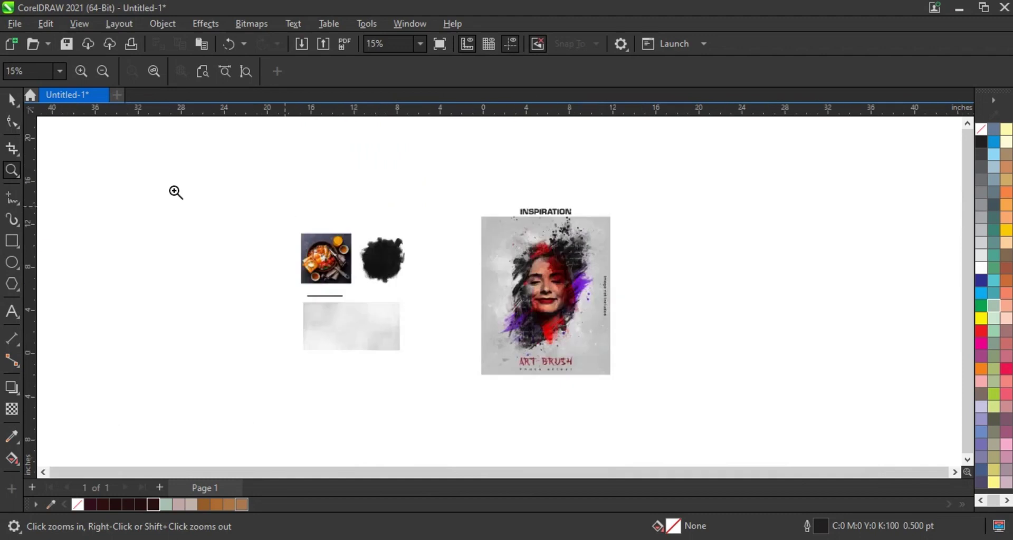
{"action": "left_click", "coordinate": [12, 99]}
{"action": "left_click_drag", "start_coordinate": [421, 364], "coordinate": [421, 364]}
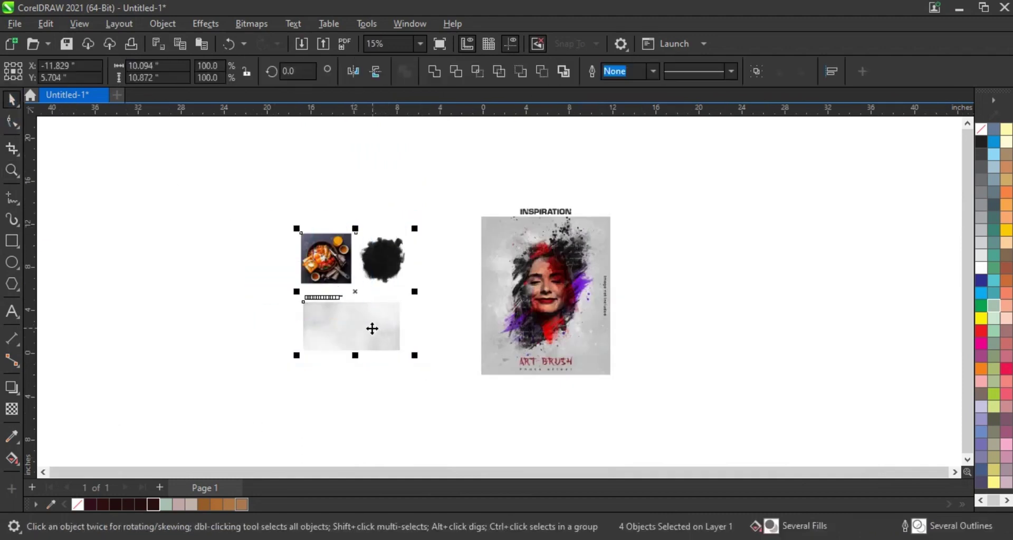
{"action": "left_click_drag", "start_coordinate": [371, 328], "coordinate": [190, 319]}
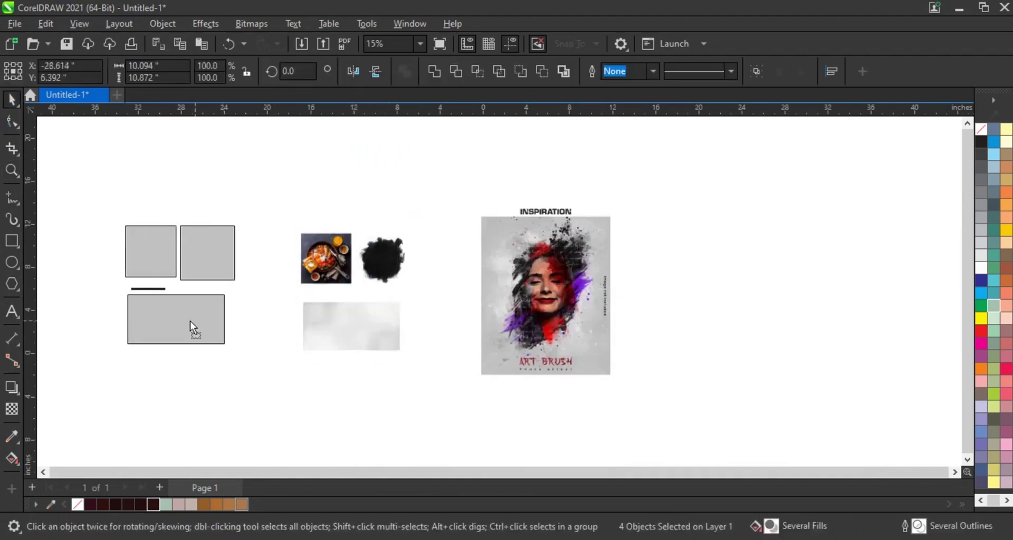
{"action": "key", "text": "Escape"}
- Draw a tall rectangle, about 11.6 by 15 inches, beside the reference poster
{"action": "left_click", "coordinate": [12, 170]}
{"action": "left_click_drag", "start_coordinate": [206, 211], "coordinate": [609, 382]}
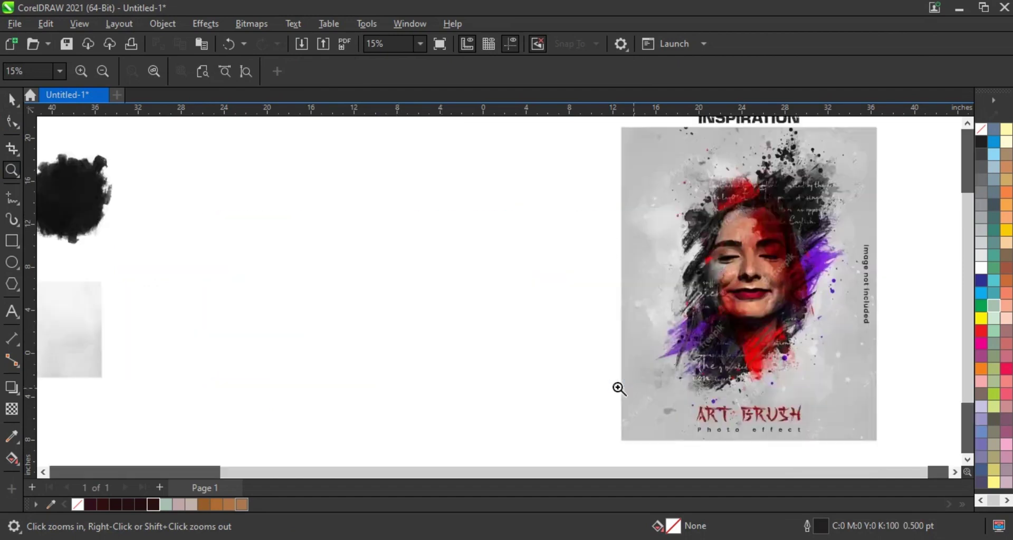
{"action": "left_click", "coordinate": [12, 240]}
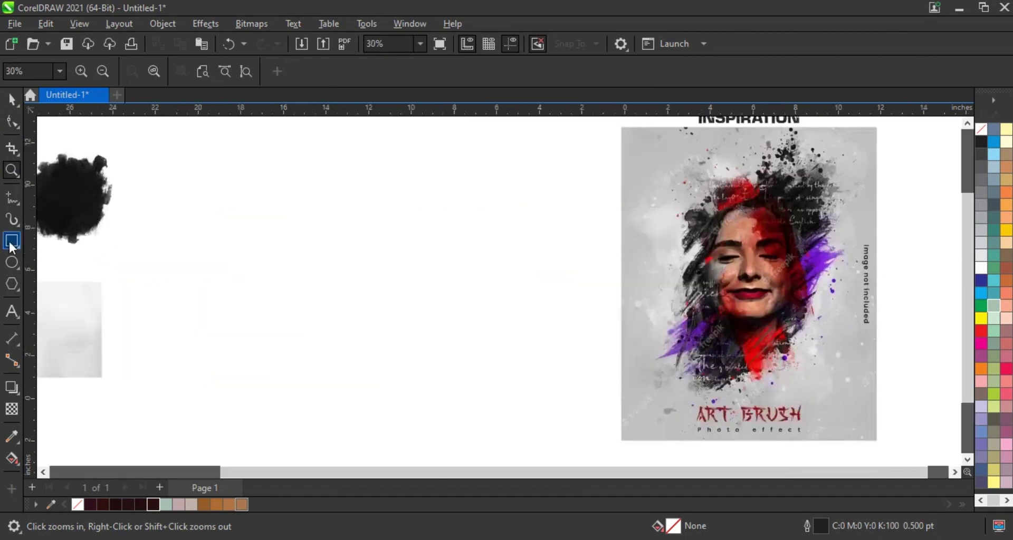
{"action": "left_click_drag", "start_coordinate": [314, 129], "coordinate": [558, 451]}
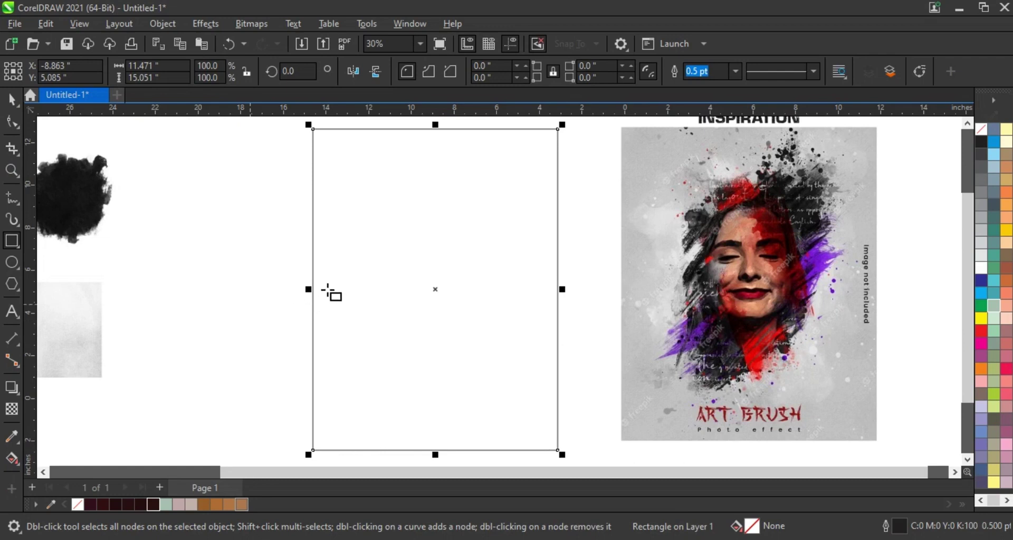
{"action": "left_click_drag", "start_coordinate": [308, 289], "coordinate": [298, 291]}
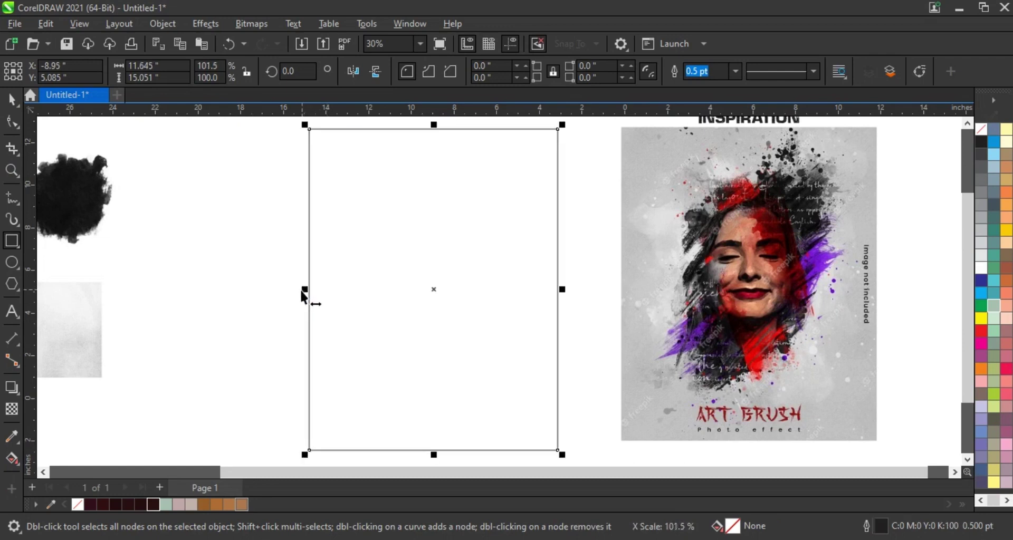
{"action": "key", "text": "space"}
- Drag the black ink blot into the rectangle and scale it to about 10.3 by 11.4 inches
{"action": "scroll", "coordinate": [405, 285], "scroll_direction": "up", "scroll_amount": 1}
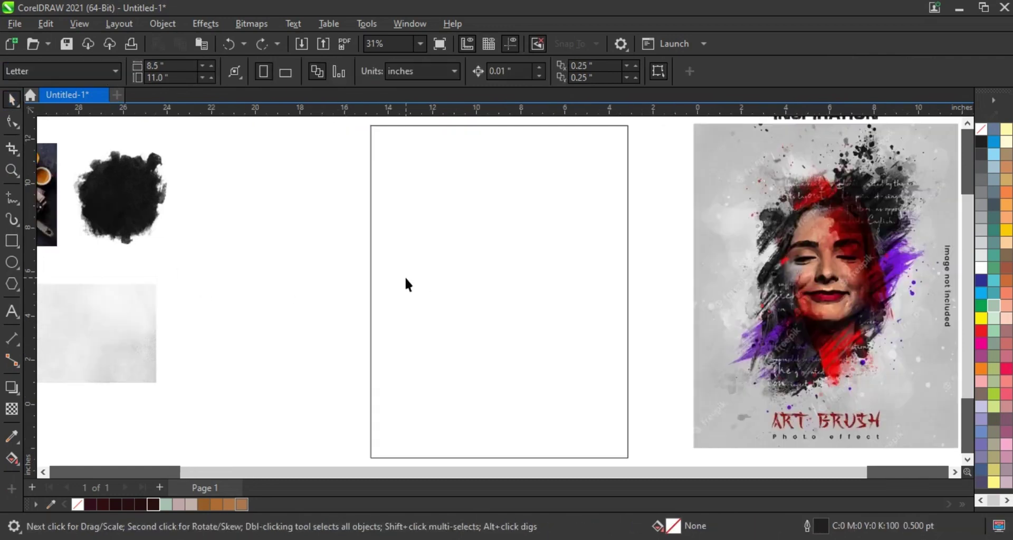
{"action": "left_click_drag", "start_coordinate": [116, 185], "coordinate": [511, 242]}
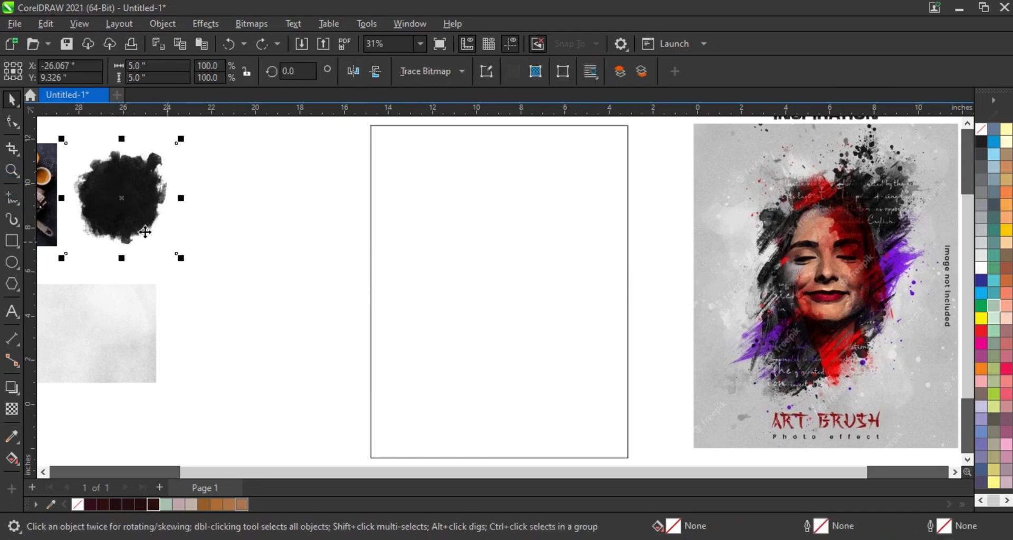
{"action": "left_click_drag", "start_coordinate": [558, 285], "coordinate": [609, 349]}
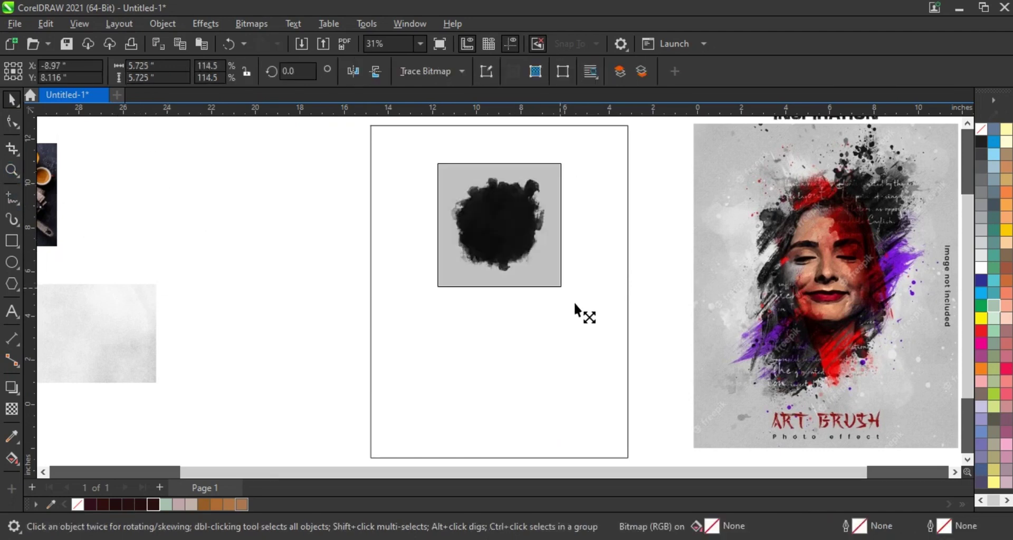
{"action": "left_click_drag", "start_coordinate": [496, 245], "coordinate": [498, 255]}
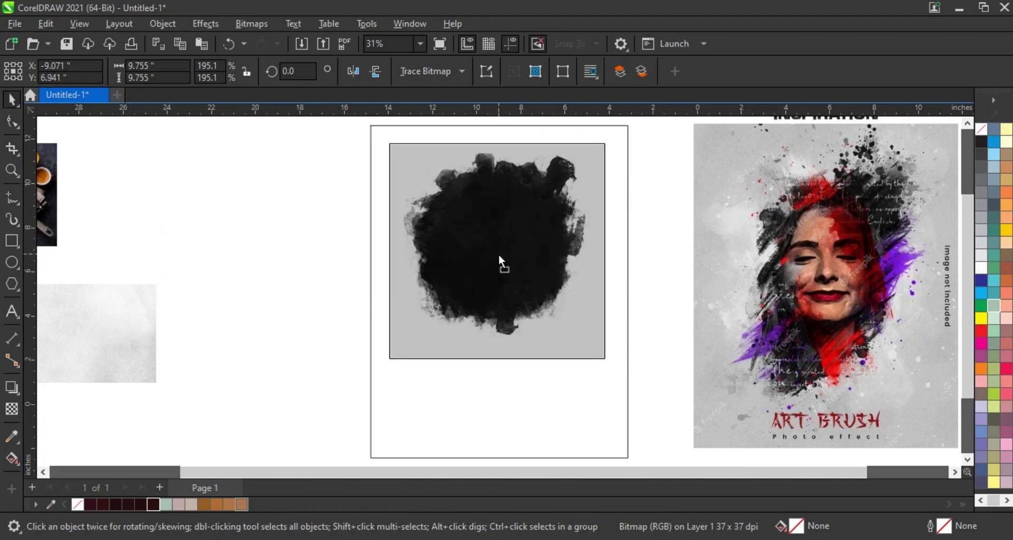
{"action": "left_click_drag", "start_coordinate": [609, 139], "coordinate": [627, 154]}
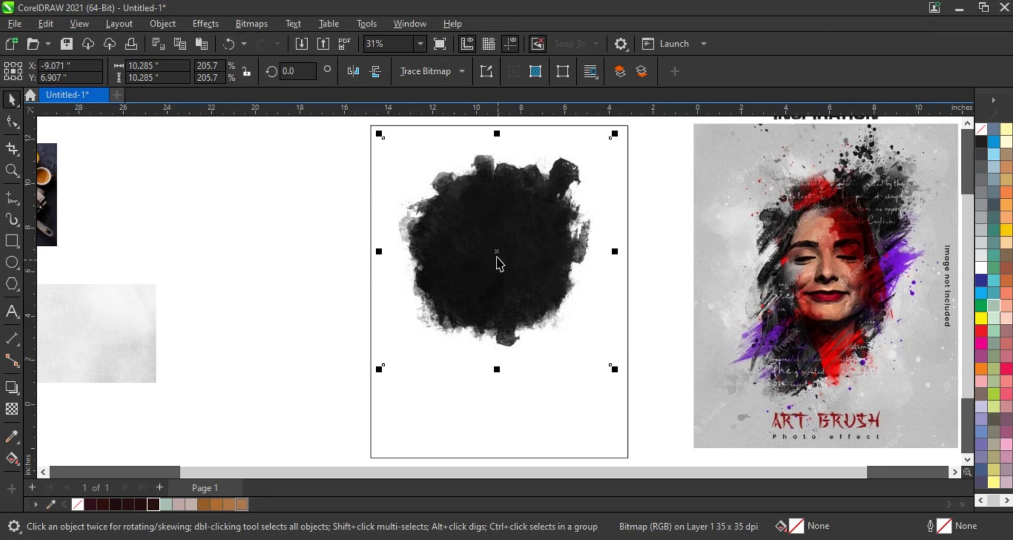
{"action": "mouse_move", "coordinate": [496, 257]}
{"action": "left_mouse_down"}
{"action": "mouse_move", "coordinate": [497, 273]}
{"action": "mouse_move", "coordinate": [501, 254]}
{"action": "left_mouse_up"}
{"action": "left_click_drag", "start_coordinate": [501, 378], "coordinate": [502, 398]}
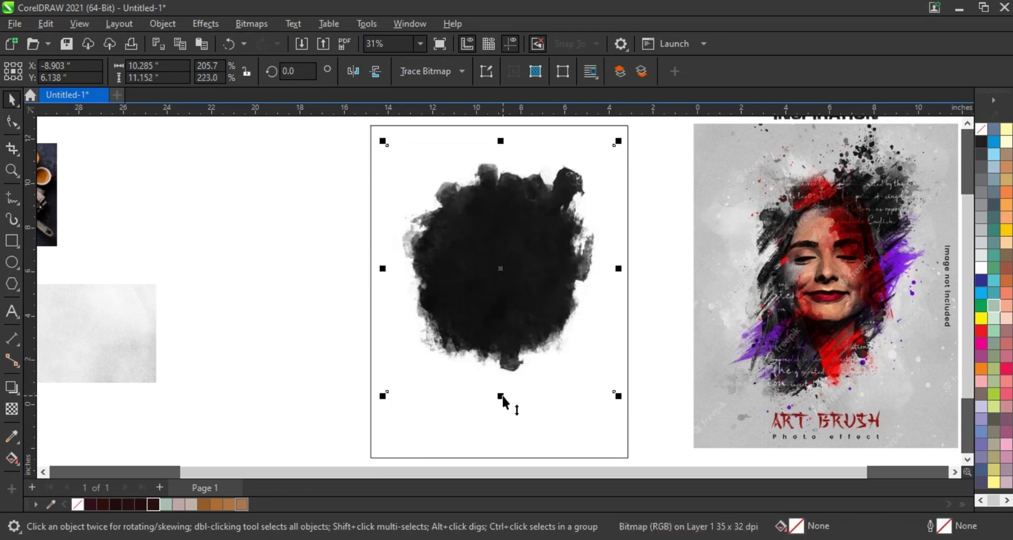
{"action": "left_click", "coordinate": [495, 335], "text": "alt"}
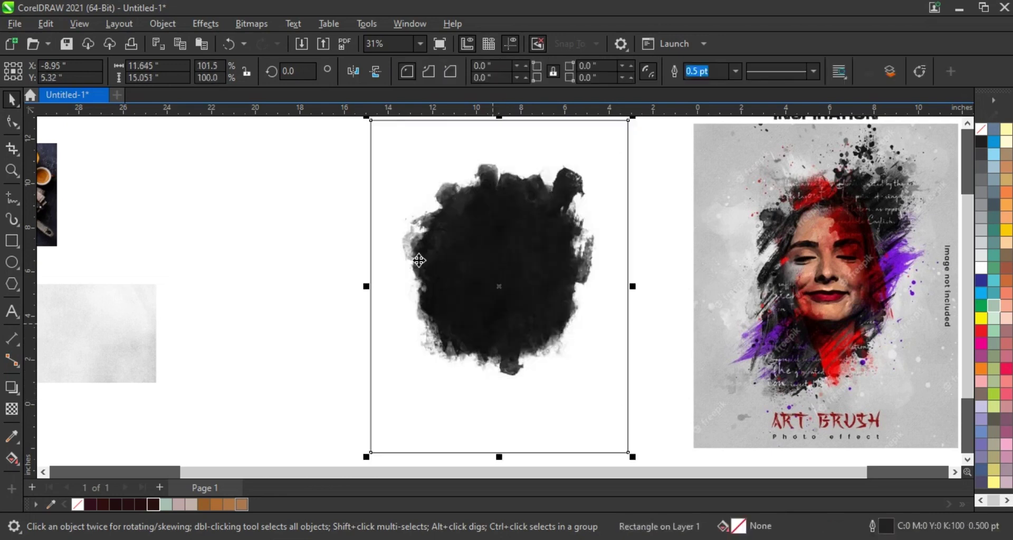
{"action": "left_click_drag", "start_coordinate": [296, 126], "coordinate": [660, 400]}
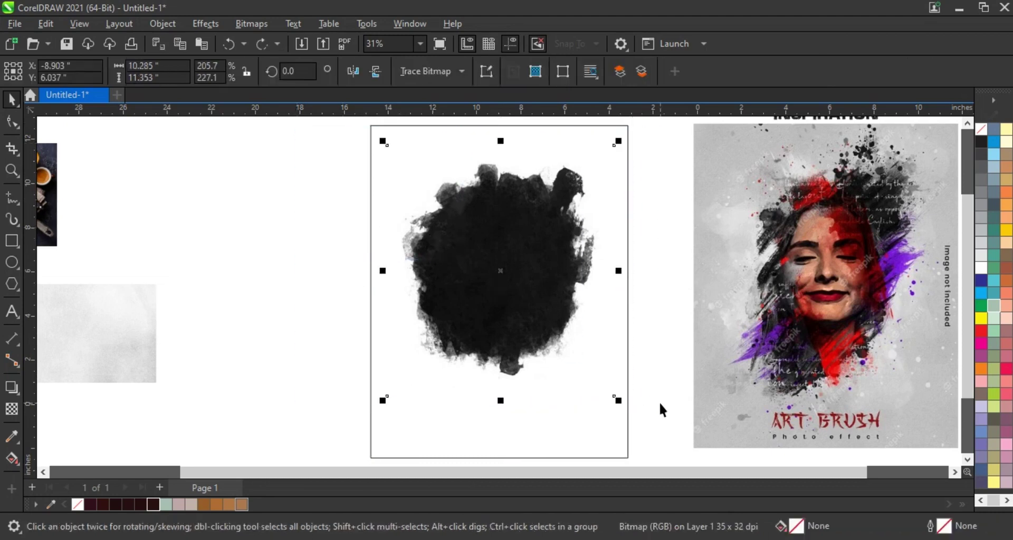
- Apply a 0.51 gamma adjustment to the ink blot, then move the breakfast photo into open space
{"action": "left_click", "coordinate": [204, 24]}
{"action": "mouse_move", "coordinate": [222, 80]}
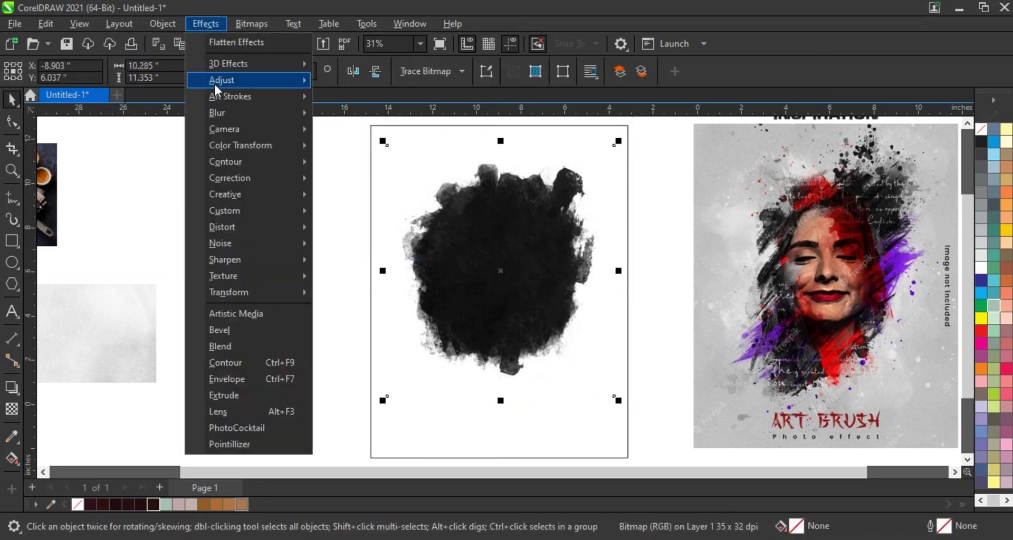
{"action": "left_click", "coordinate": [355, 227]}
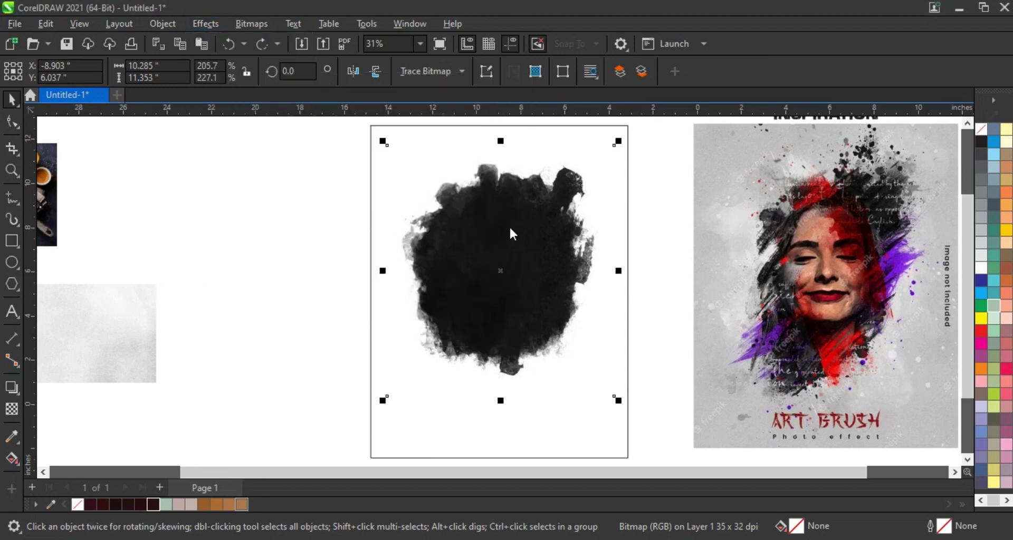
{"action": "mouse_move", "coordinate": [520, 220]}
{"action": "left_mouse_down"}
{"action": "mouse_move", "coordinate": [810, 214]}
{"action": "mouse_move", "coordinate": [797, 219]}
{"action": "left_mouse_up"}
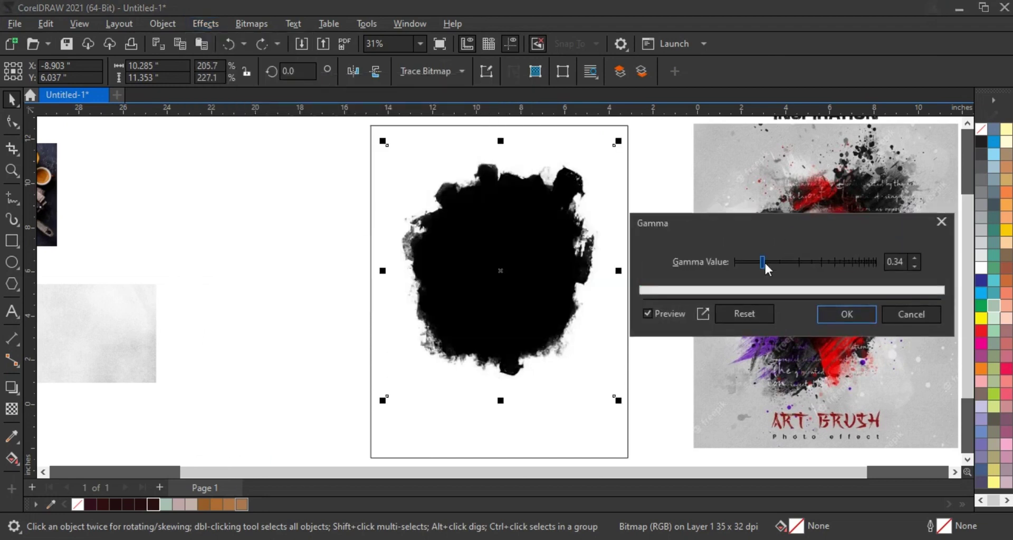
{"action": "left_click_drag", "start_coordinate": [765, 264], "coordinate": [774, 258]}
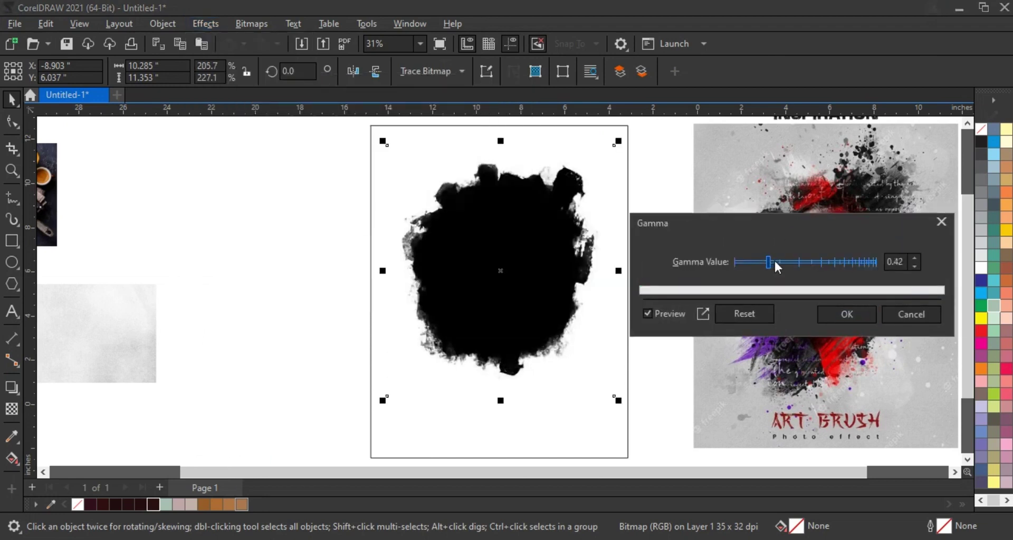
{"action": "left_click", "coordinate": [827, 314]}
{"action": "left_click", "coordinate": [286, 246]}
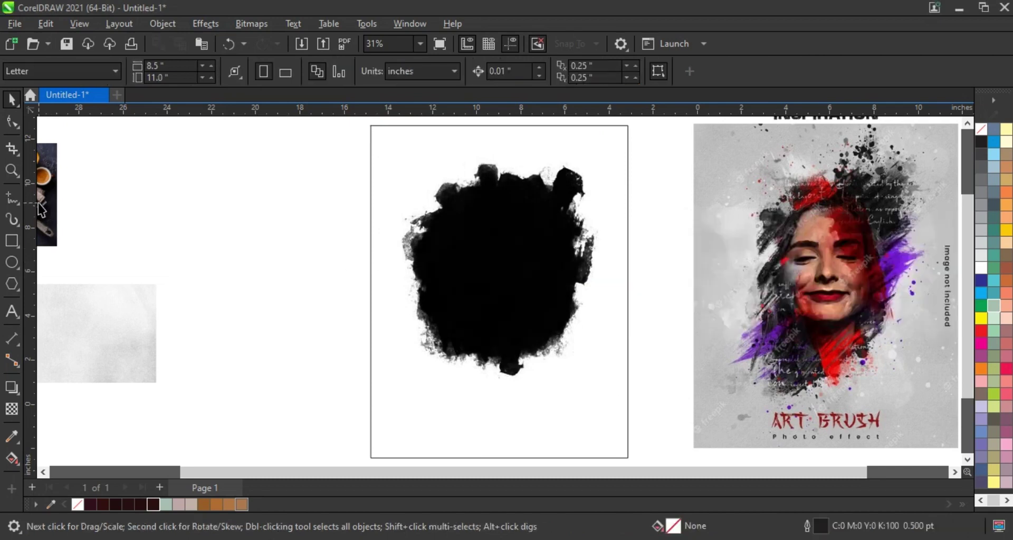
{"action": "left_click_drag", "start_coordinate": [48, 211], "coordinate": [262, 248]}
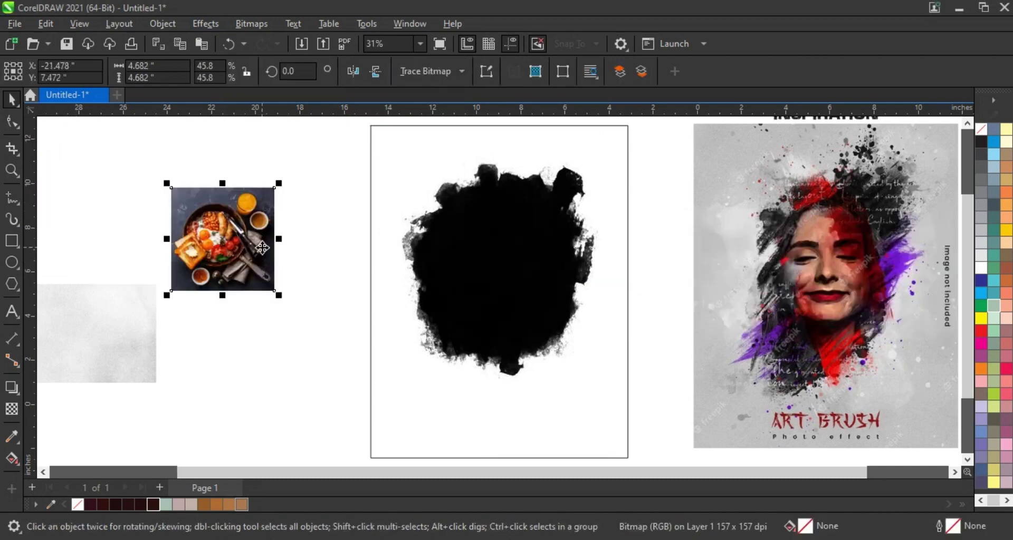
- Bring the breakfast photo to the front over the ink blot, scaled to about 9.8 inches square
{"action": "right_click", "coordinate": [262, 248]}
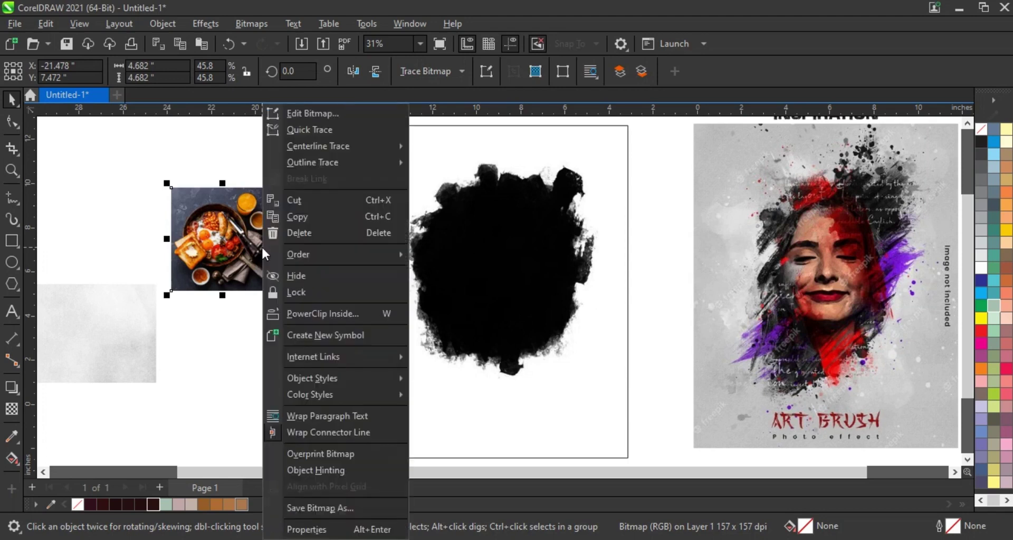
{"action": "mouse_move", "coordinate": [333, 254]}
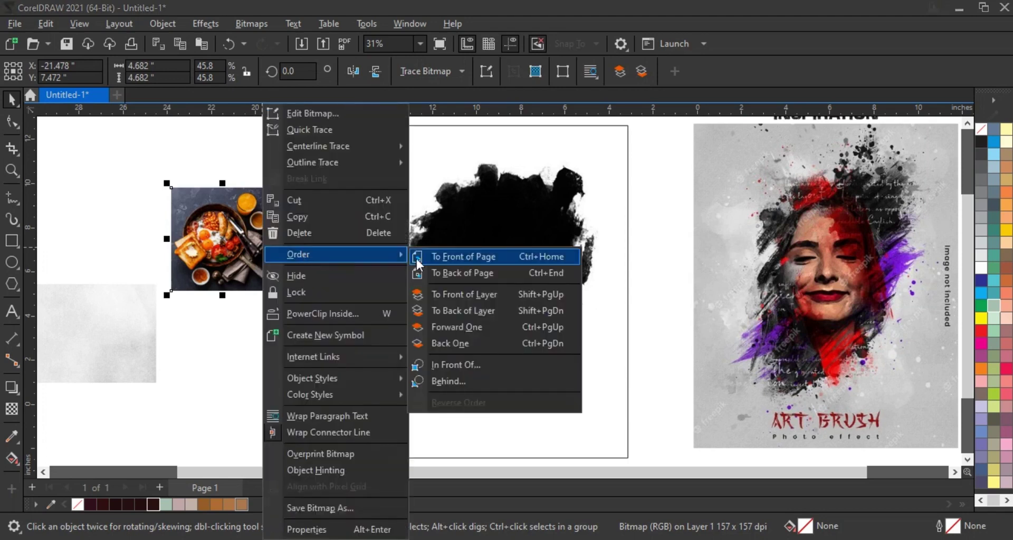
{"action": "left_click", "coordinate": [457, 257]}
{"action": "left_click_drag", "start_coordinate": [278, 296], "coordinate": [349, 365]}
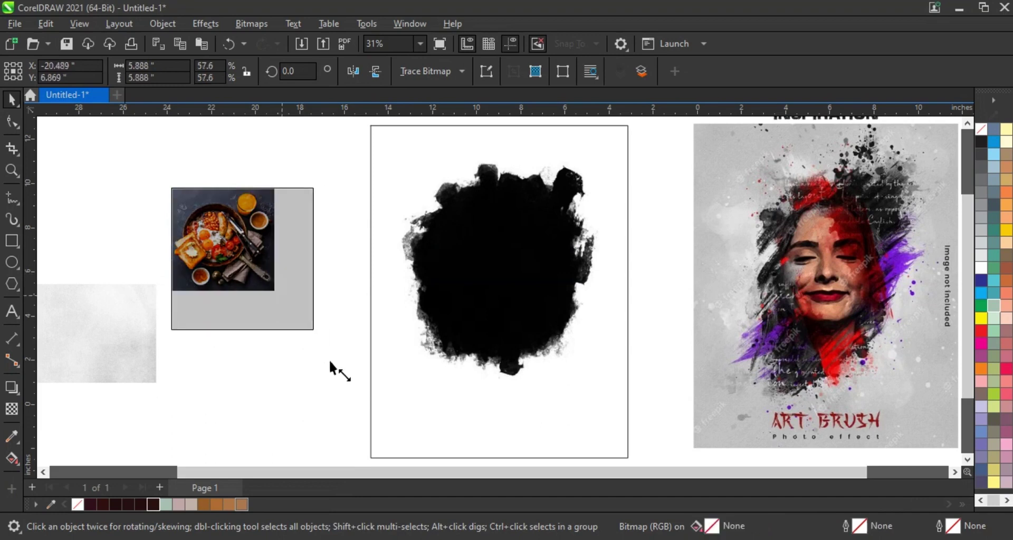
{"action": "left_click_drag", "start_coordinate": [273, 331], "coordinate": [497, 324]}
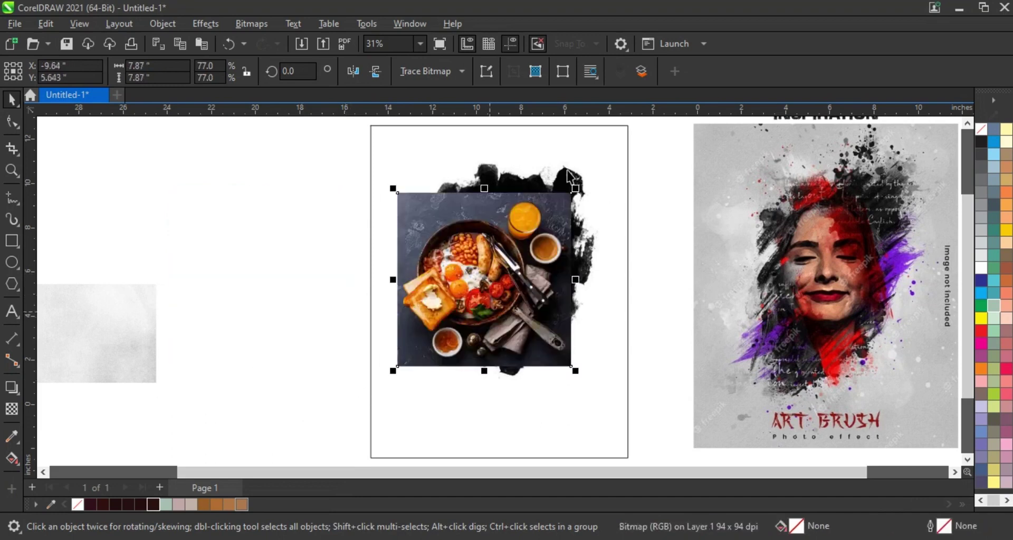
{"action": "left_click_drag", "start_coordinate": [575, 188], "coordinate": [607, 156]}
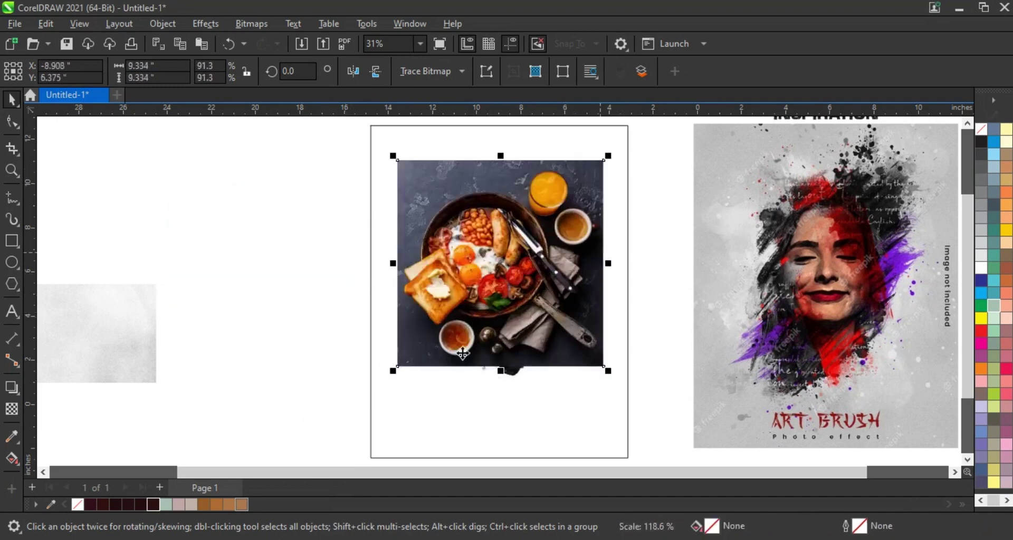
{"action": "left_click_drag", "start_coordinate": [393, 372], "coordinate": [381, 384]}
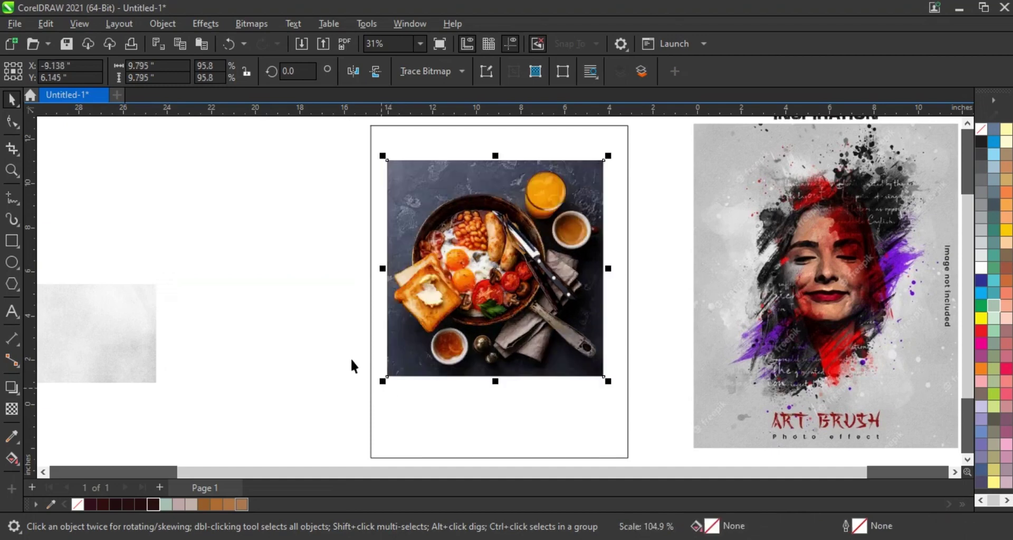
{"action": "left_click", "coordinate": [11, 170]}
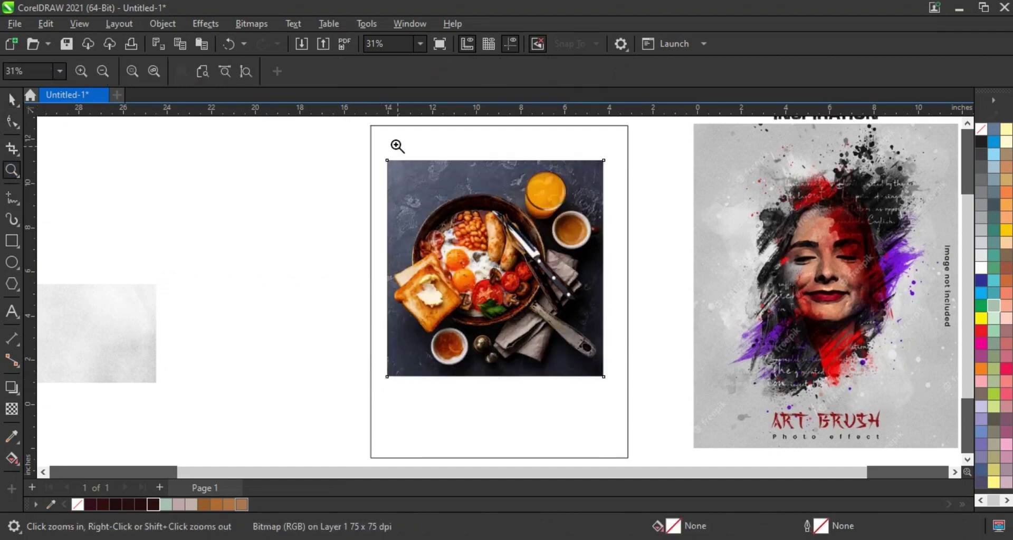
{"action": "left_click_drag", "start_coordinate": [378, 140], "coordinate": [927, 396]}
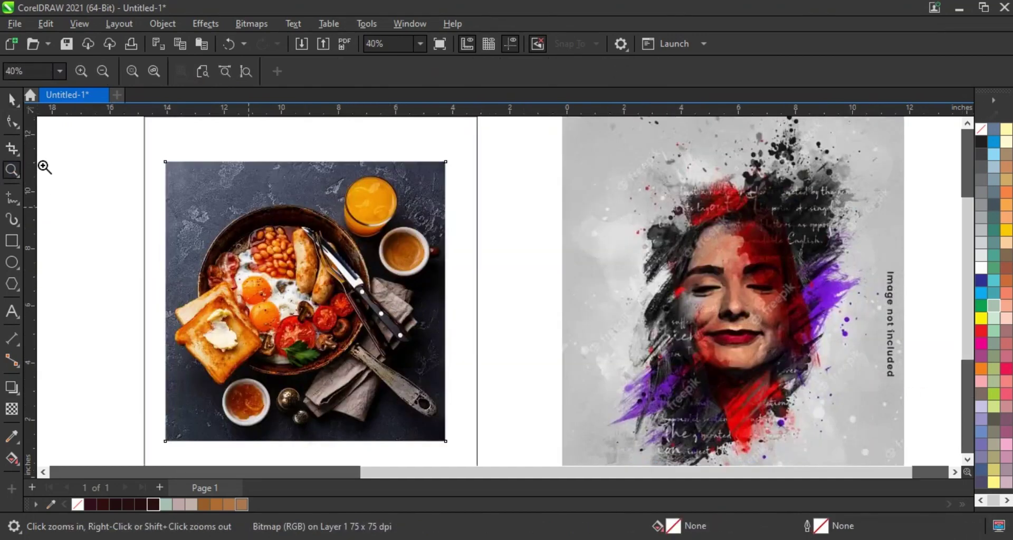
{"action": "left_click", "coordinate": [12, 99]}
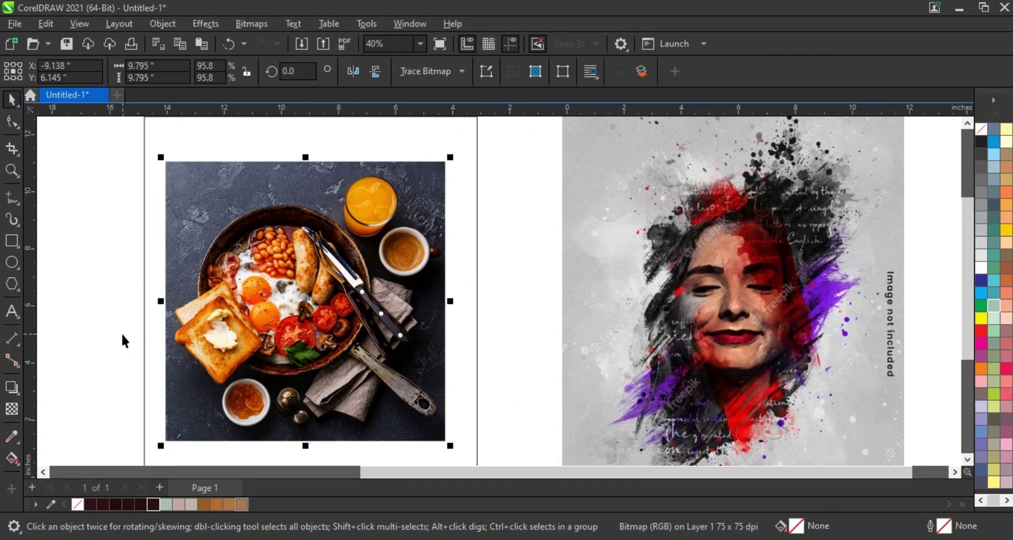
- Give the breakfast photo a Screen transparency merge mode and nudge it slightly right
{"action": "left_click", "coordinate": [13, 407]}
{"action": "left_click", "coordinate": [191, 75]}
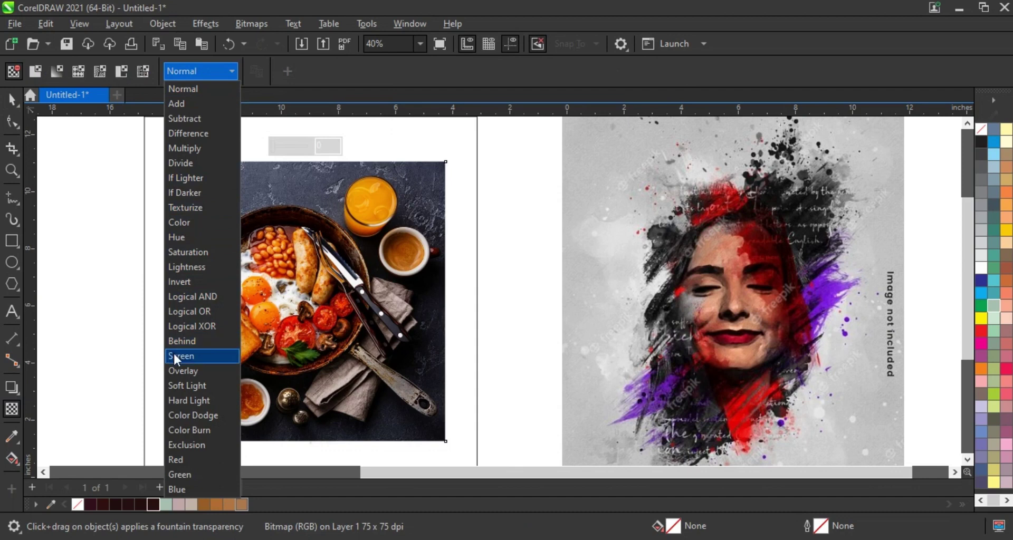
{"action": "left_click", "coordinate": [213, 355]}
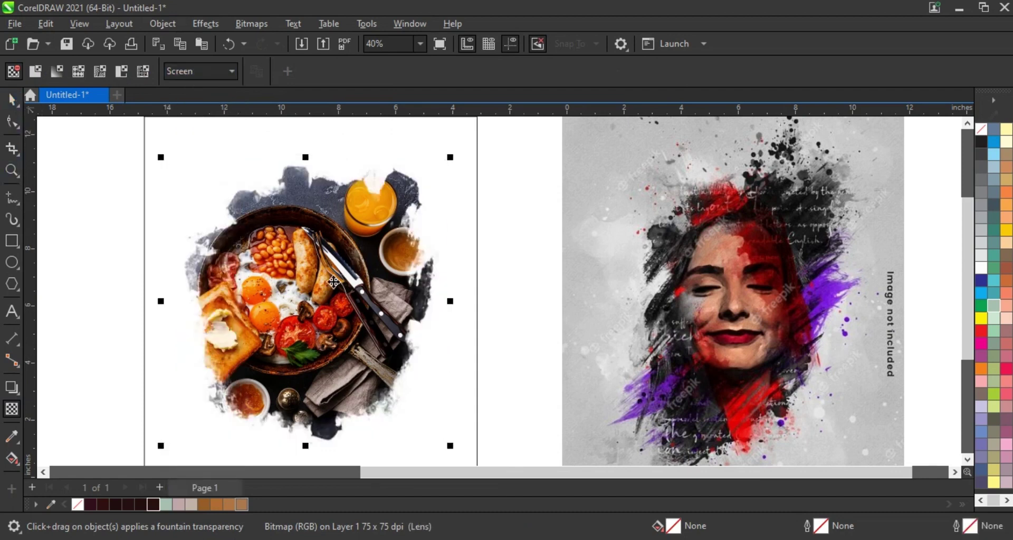
{"action": "key", "text": "space"}
{"action": "left_click_drag", "start_coordinate": [313, 313], "coordinate": [321, 311]}
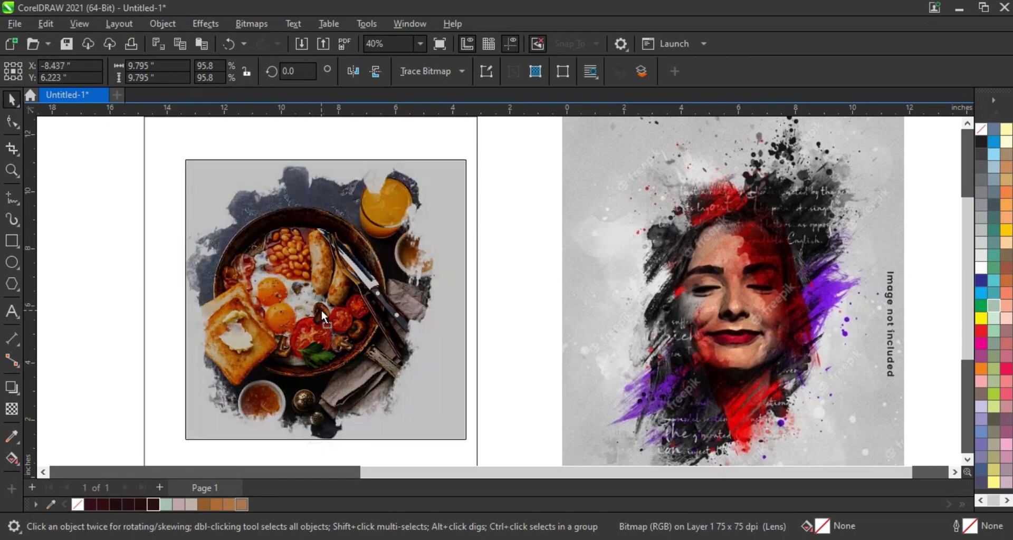
{"action": "left_click", "coordinate": [12, 170]}
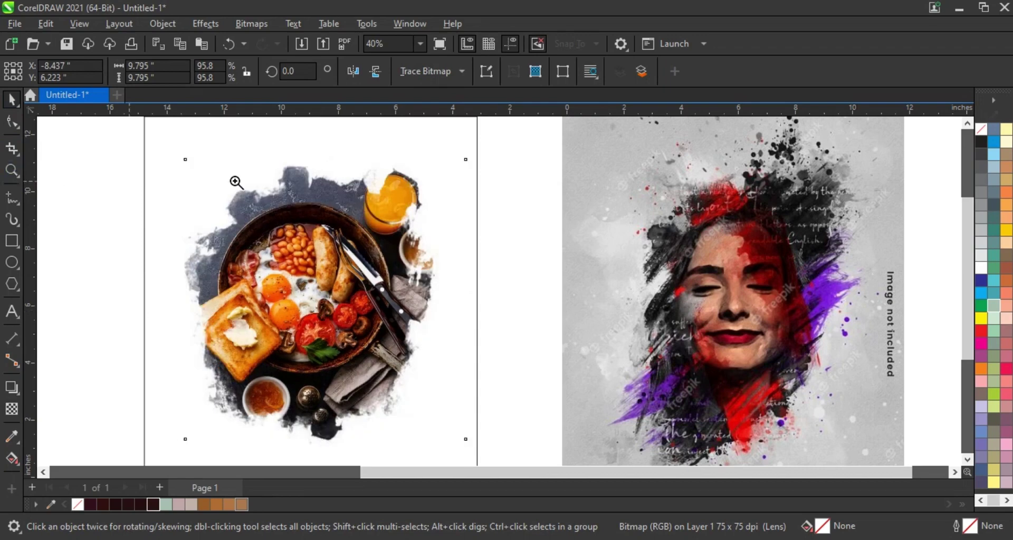
{"action": "right_click", "coordinate": [342, 182]}
{"action": "right_click", "coordinate": [396, 188]}
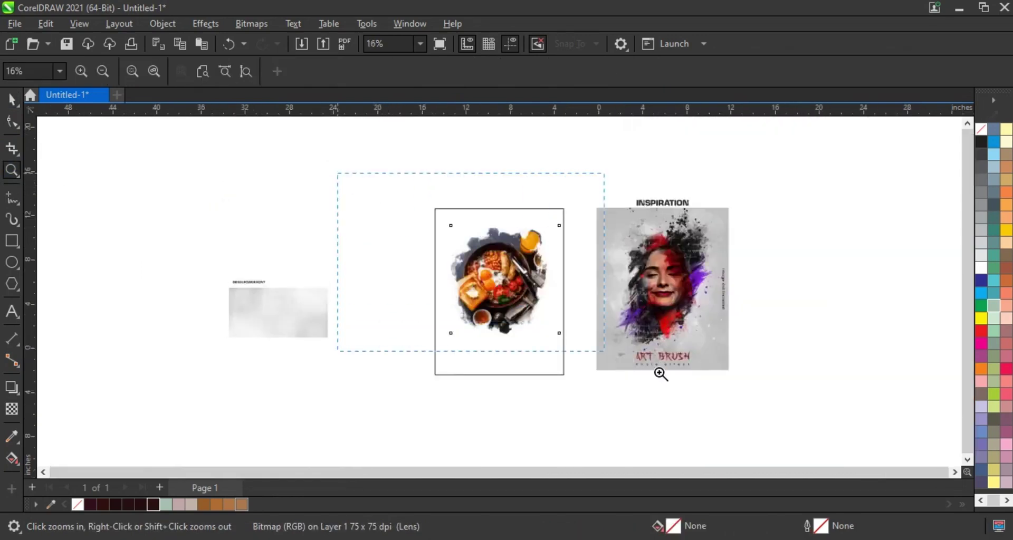
- Shift the breakfast photo and ink blot together slightly down the page
{"action": "left_click_drag", "start_coordinate": [661, 374], "coordinate": [746, 402]}
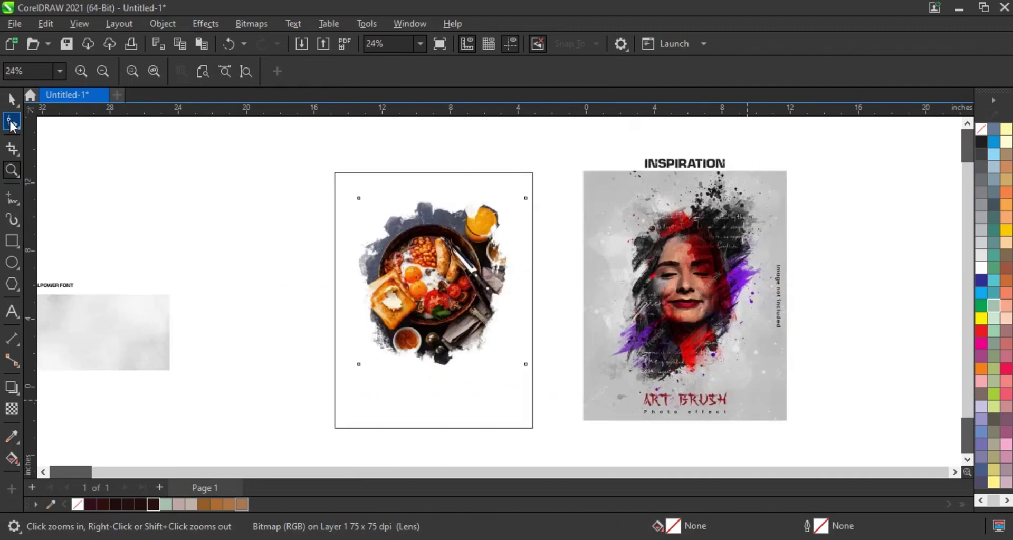
{"action": "left_click", "coordinate": [12, 98]}
{"action": "left_click", "coordinate": [347, 223]}
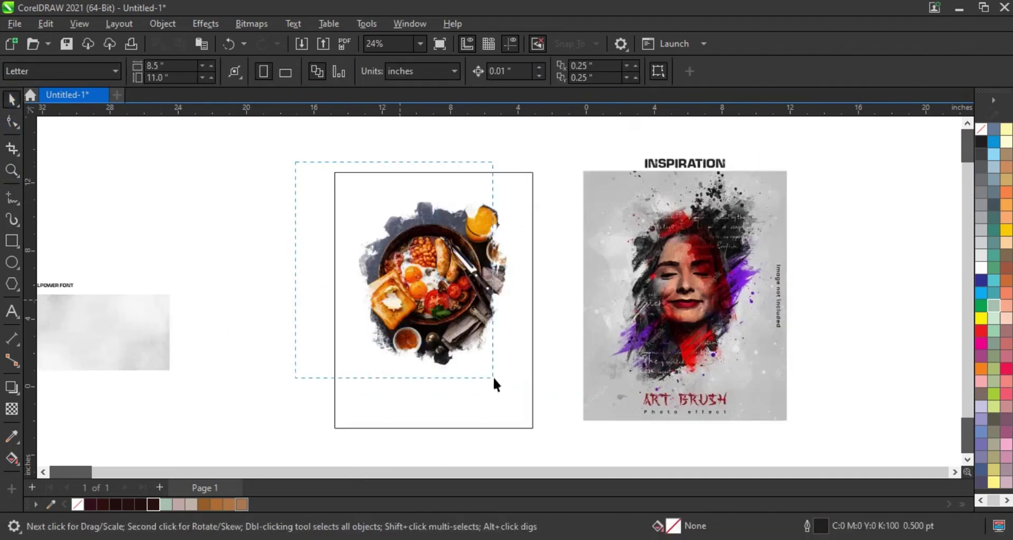
{"action": "left_click_drag", "start_coordinate": [539, 397], "coordinate": [539, 397]}
{"action": "left_click_drag", "start_coordinate": [439, 288], "coordinate": [436, 310]}
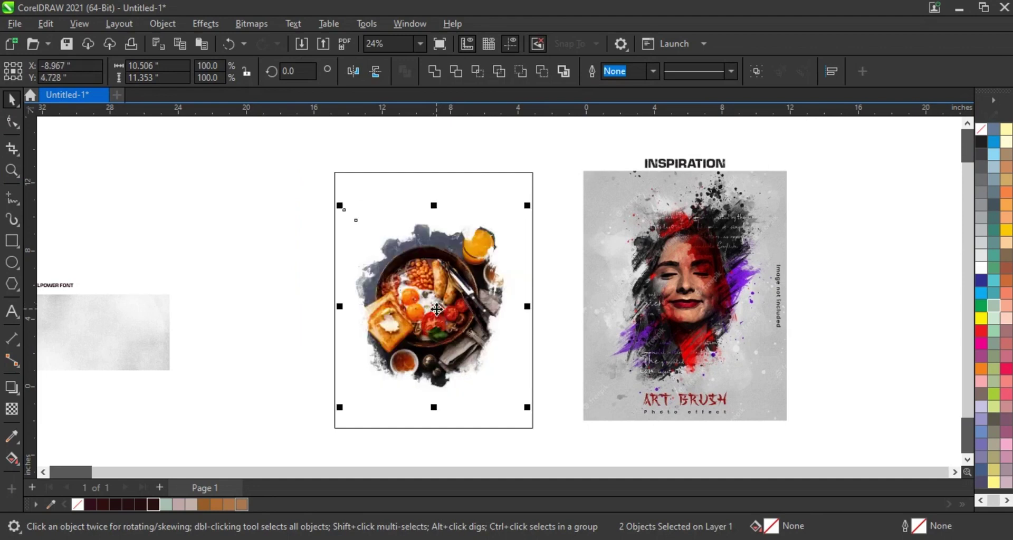
- Place the grey texture at the page top, spanning the width and 6.996 inches tall
{"action": "left_click_drag", "start_coordinate": [122, 332], "coordinate": [436, 210]}
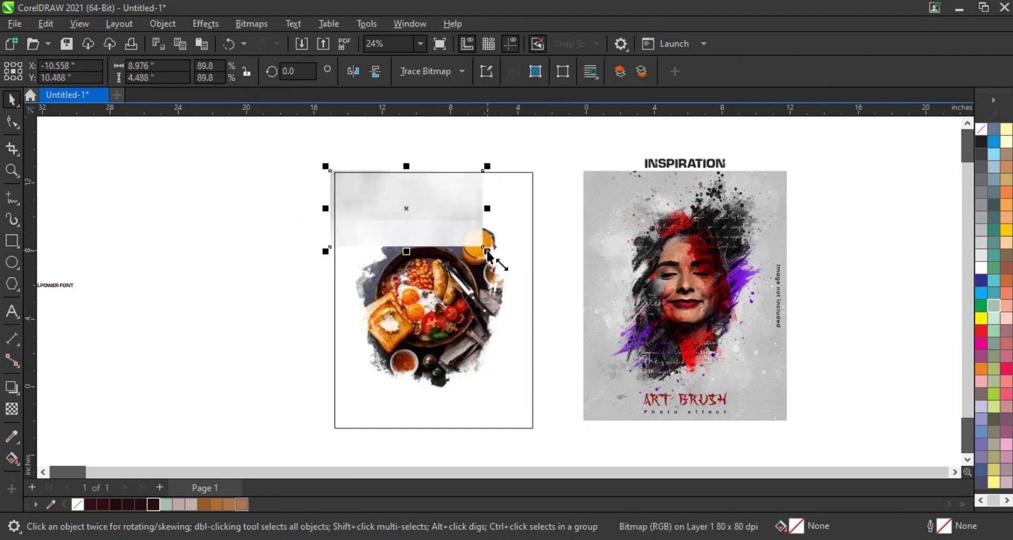
{"action": "left_click_drag", "start_coordinate": [487, 252], "coordinate": [539, 281]}
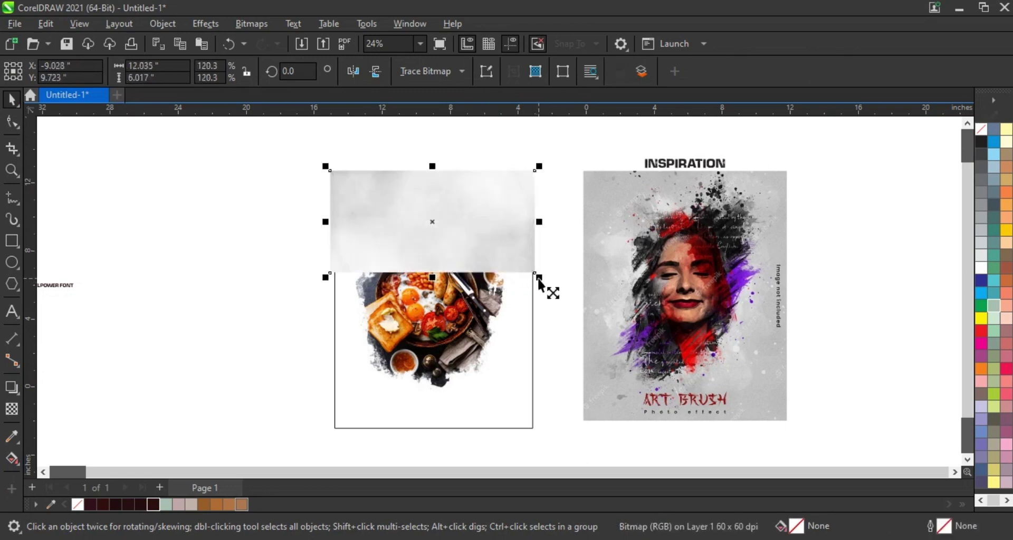
{"action": "left_click_drag", "start_coordinate": [433, 278], "coordinate": [433, 295]}
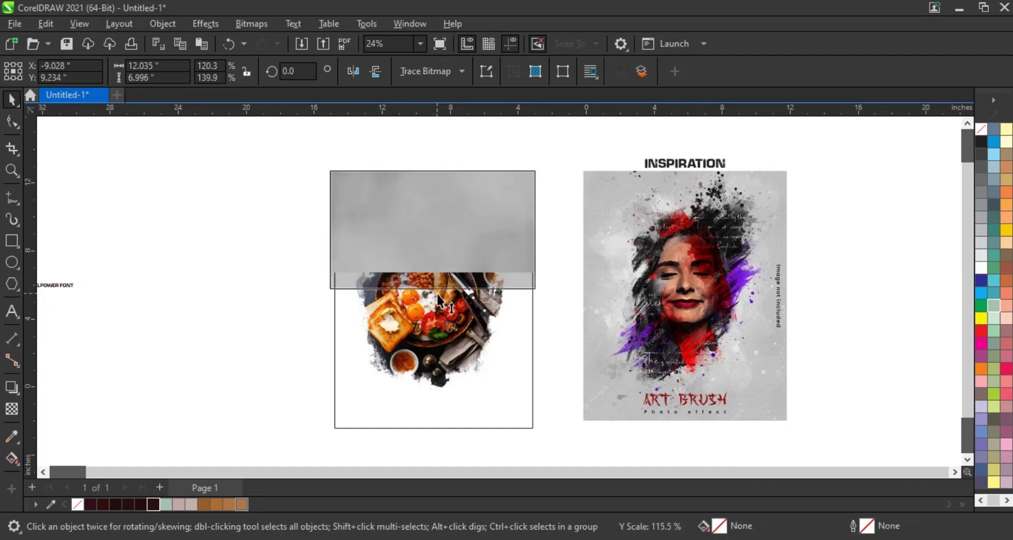
- Fade the texture with a fountain transparency, flip it, and move it down to cover the page
{"action": "left_click", "coordinate": [12, 409]}
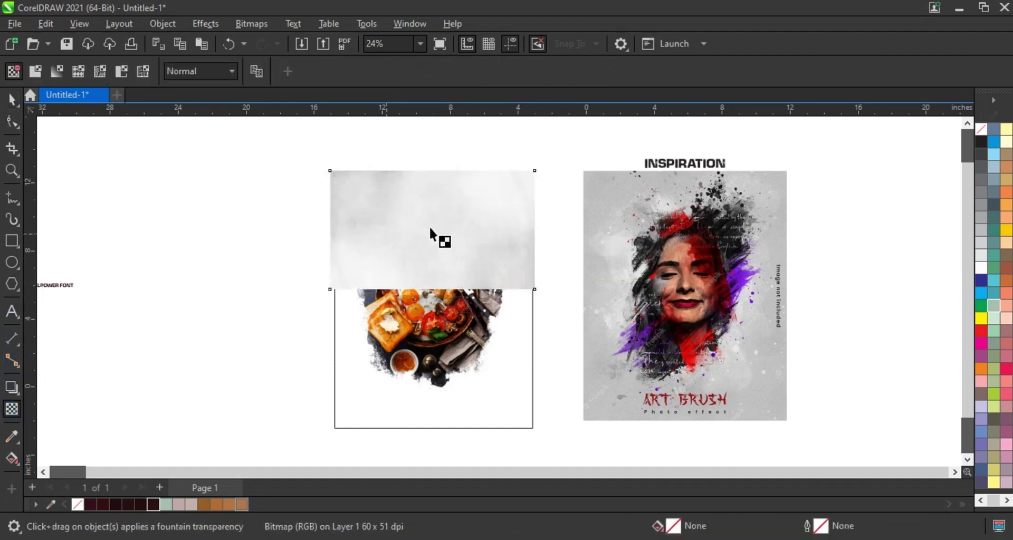
{"action": "left_click_drag", "start_coordinate": [424, 220], "coordinate": [403, 259]}
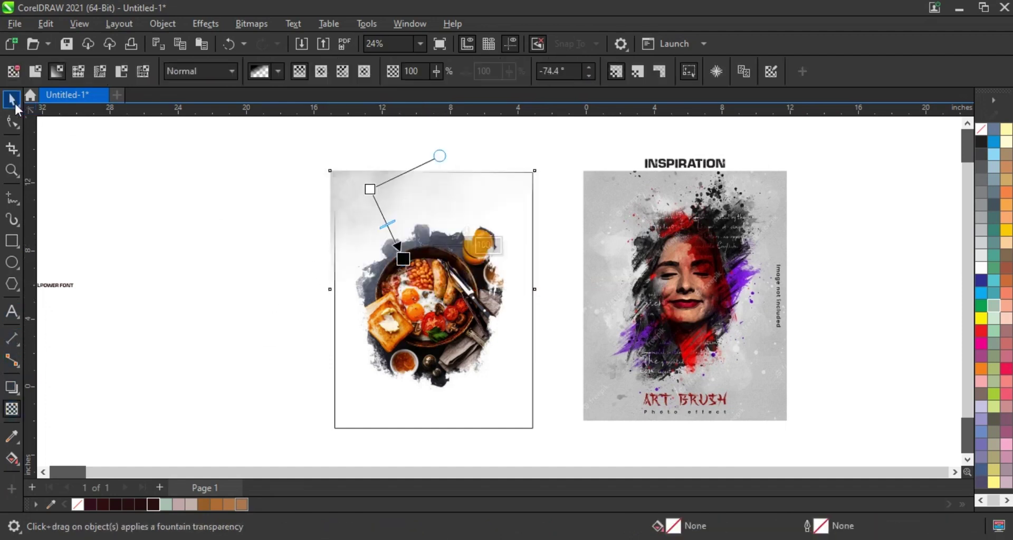
{"action": "left_click", "coordinate": [13, 101]}
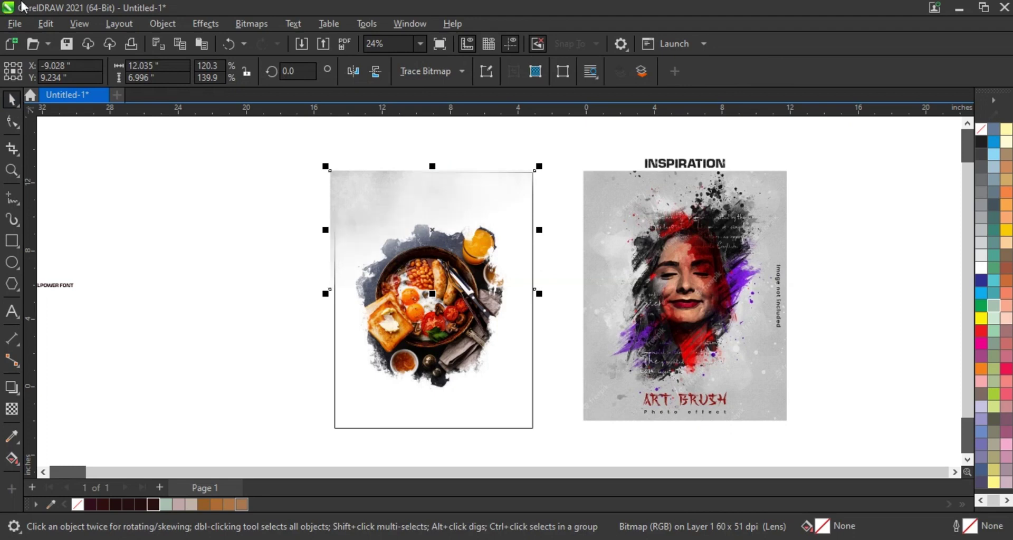
{"action": "left_click", "coordinate": [353, 71]}
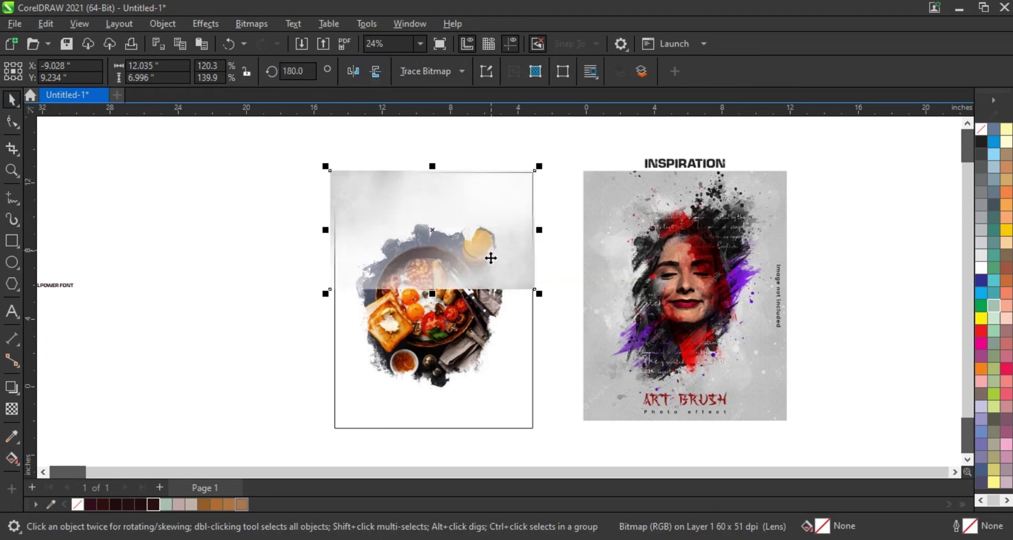
{"action": "left_click_drag", "start_coordinate": [508, 276], "coordinate": [505, 428]}
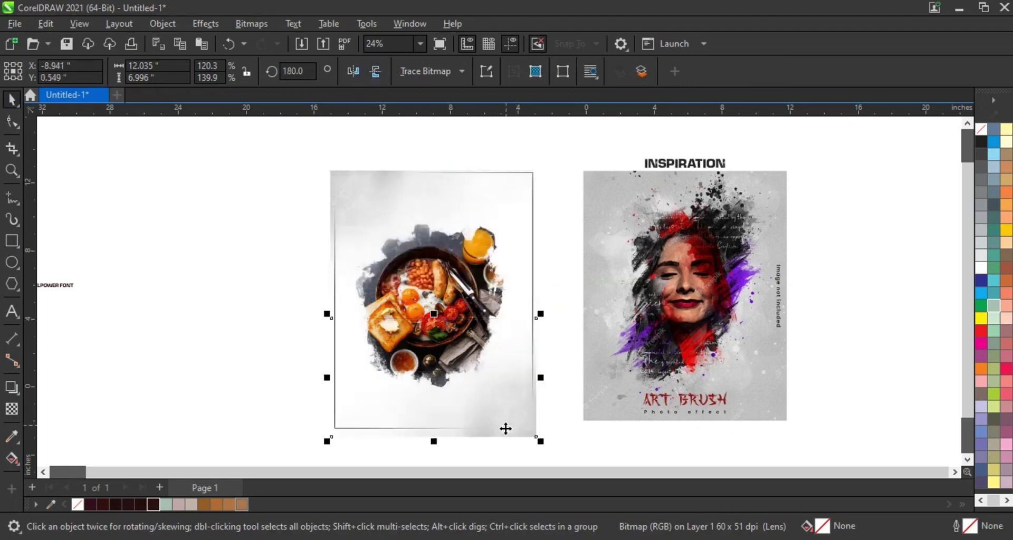
{"action": "left_click", "coordinate": [342, 173], "text": "shift"}
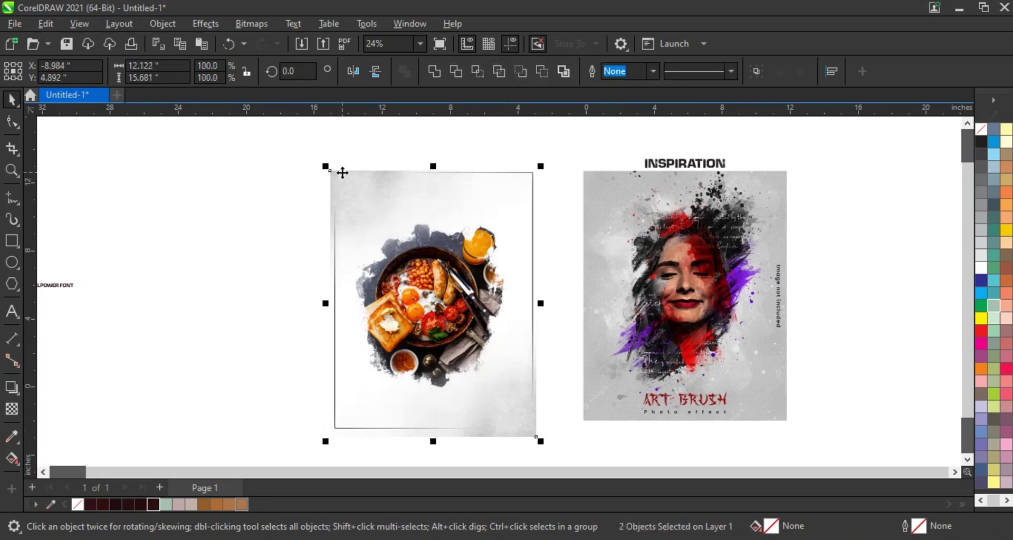
- Darken the two grey texture layers with a gamma value of about 0.34
{"action": "left_click", "coordinate": [171, 25]}
{"action": "left_click", "coordinate": [172, 28]}
{"action": "left_click", "coordinate": [202, 27]}
{"action": "mouse_move", "coordinate": [221, 80]}
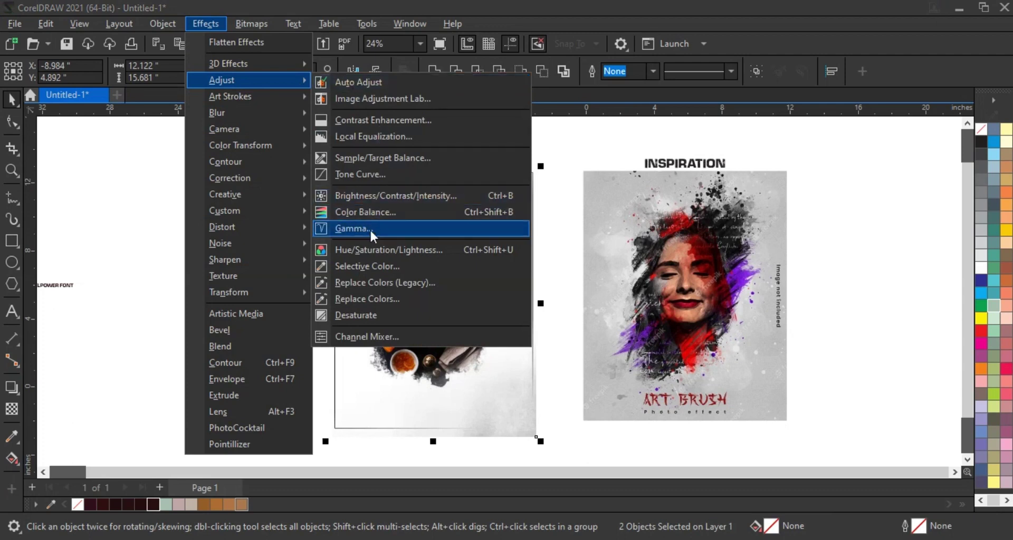
{"action": "left_click", "coordinate": [369, 229]}
{"action": "left_click_drag", "start_coordinate": [448, 215], "coordinate": [666, 235]}
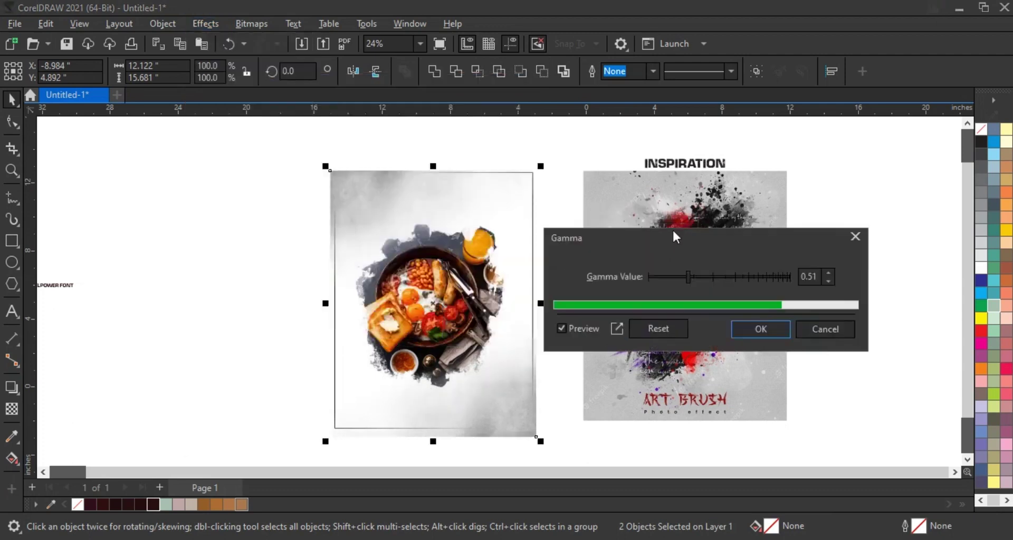
{"action": "left_click", "coordinate": [691, 278]}
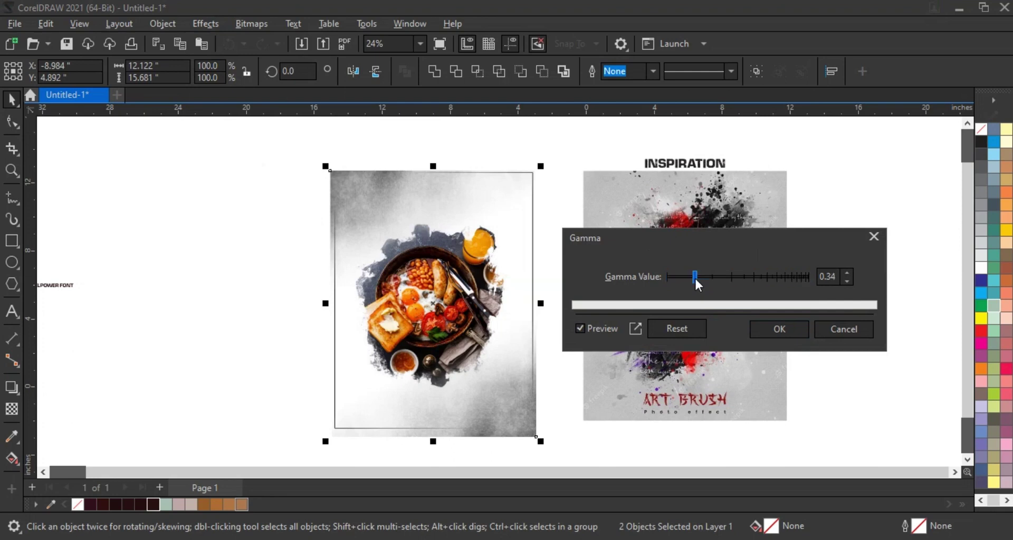
{"action": "left_click", "coordinate": [770, 328]}
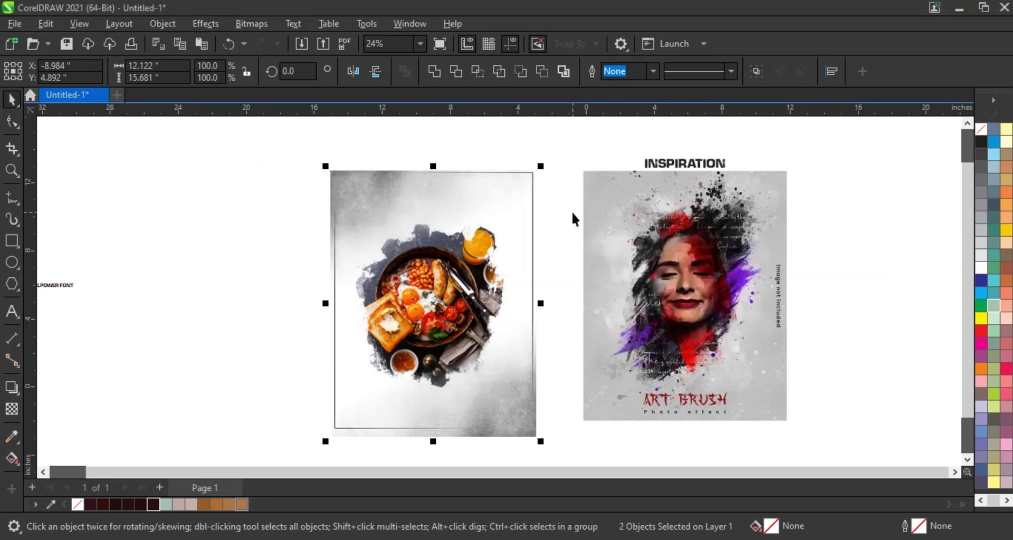
{"action": "left_click", "coordinate": [440, 304]}
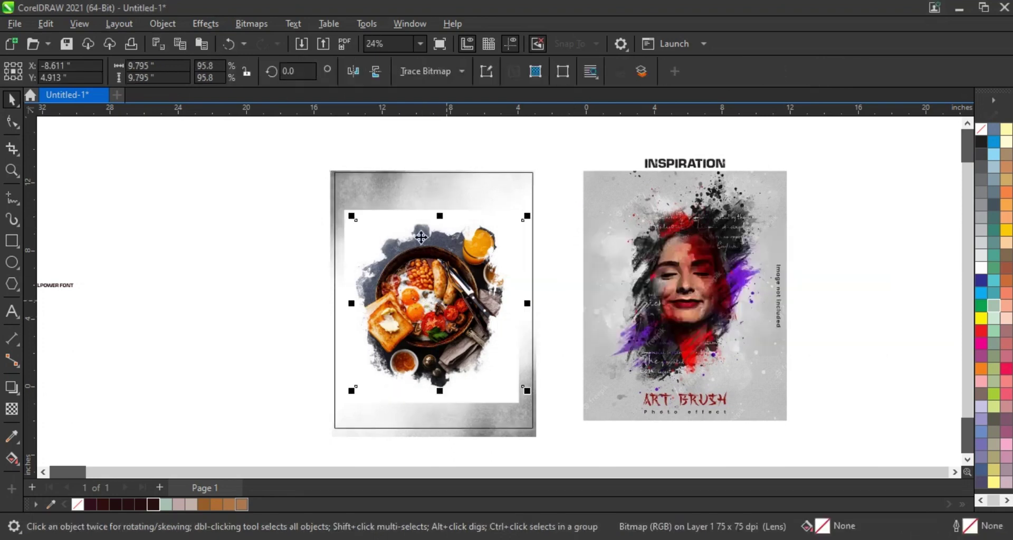
- PowerClip the two selected images into the rectangle frame, then undo the clip
{"action": "left_click", "coordinate": [375, 210], "text": "shift"}
{"action": "right_click", "coordinate": [377, 211]}
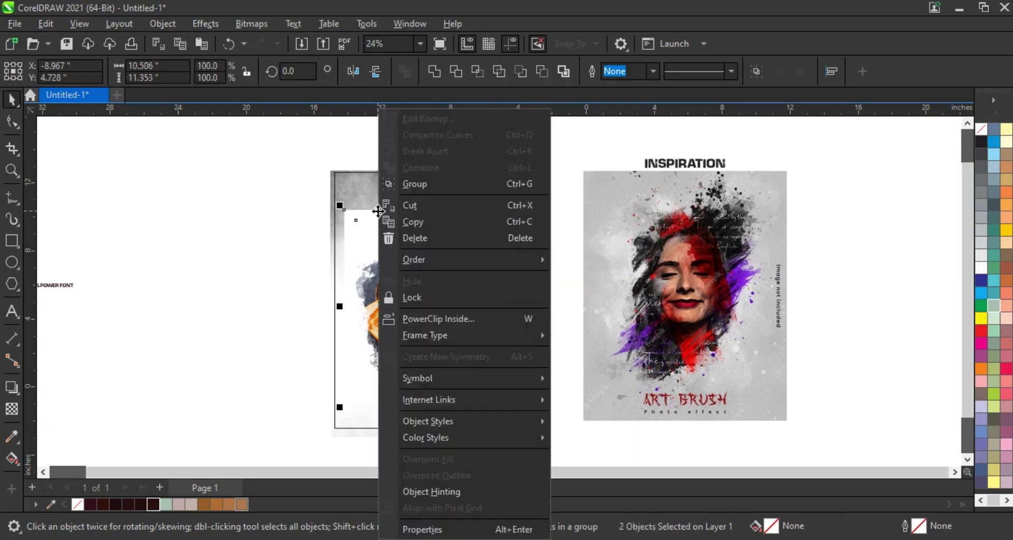
{"action": "left_click", "coordinate": [437, 320]}
{"action": "left_click", "coordinate": [356, 172]}
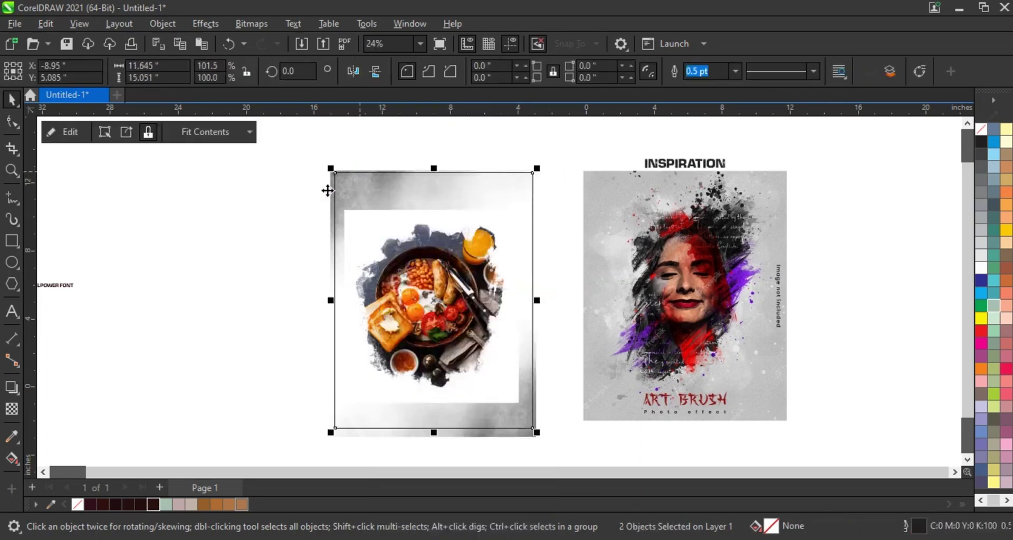
{"action": "left_click", "coordinate": [281, 201]}
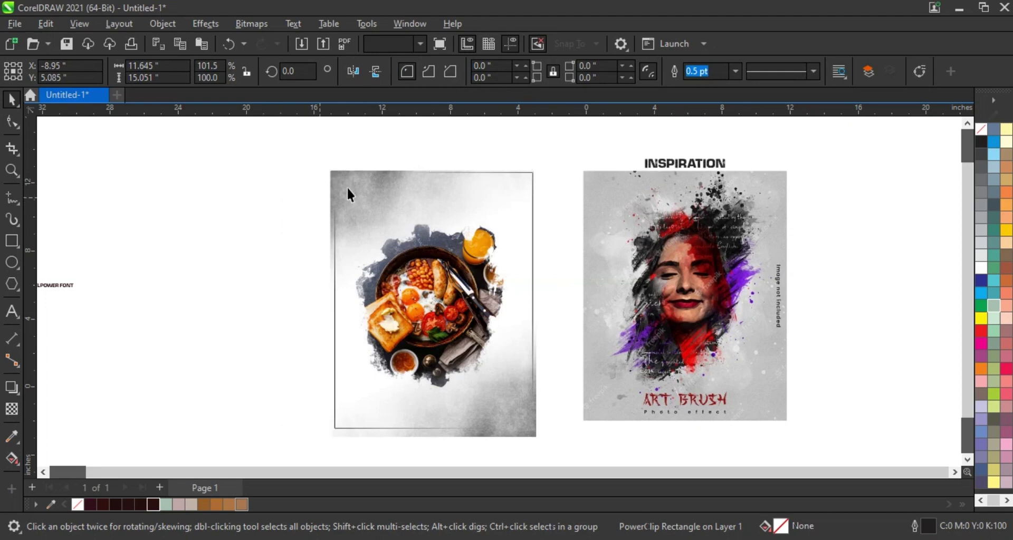
{"action": "key", "text": "ctrl+z"}
{"action": "left_click", "coordinate": [320, 182]}
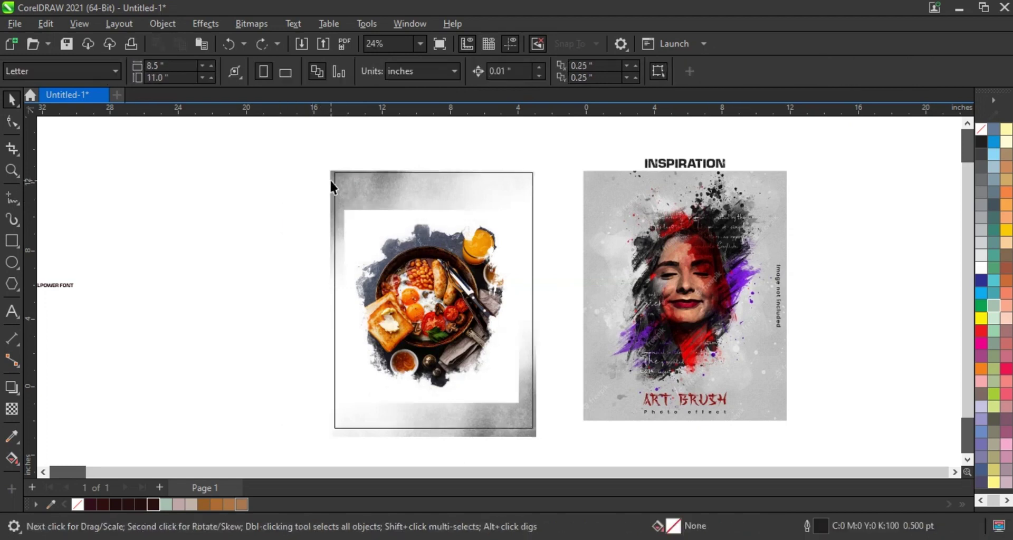
- Reselect both poster images and PowerClip them inside the poster frame
{"action": "left_click_drag", "start_coordinate": [330, 180], "coordinate": [473, 434]}
{"action": "right_click", "coordinate": [527, 433]}
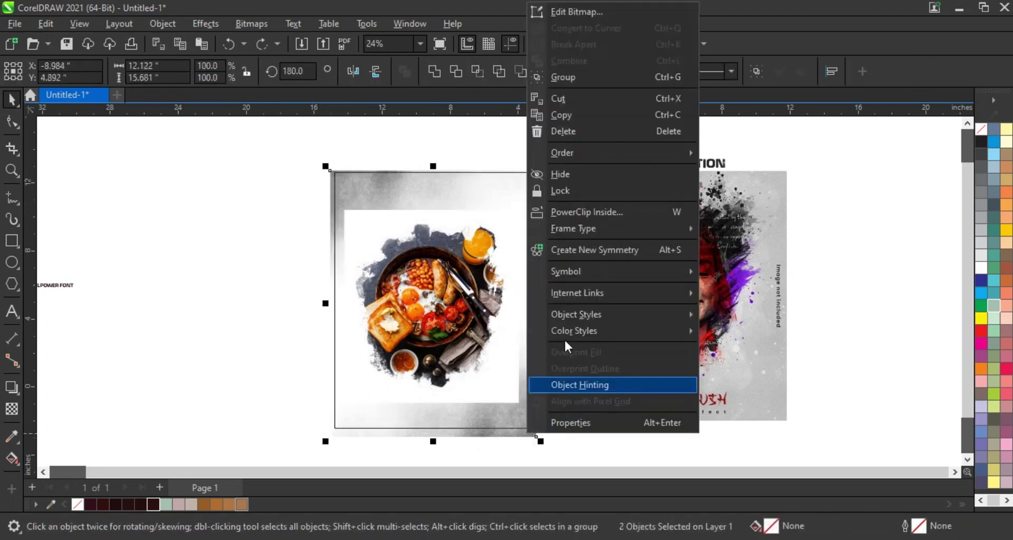
{"action": "left_click", "coordinate": [584, 213]}
{"action": "left_click", "coordinate": [470, 199]}
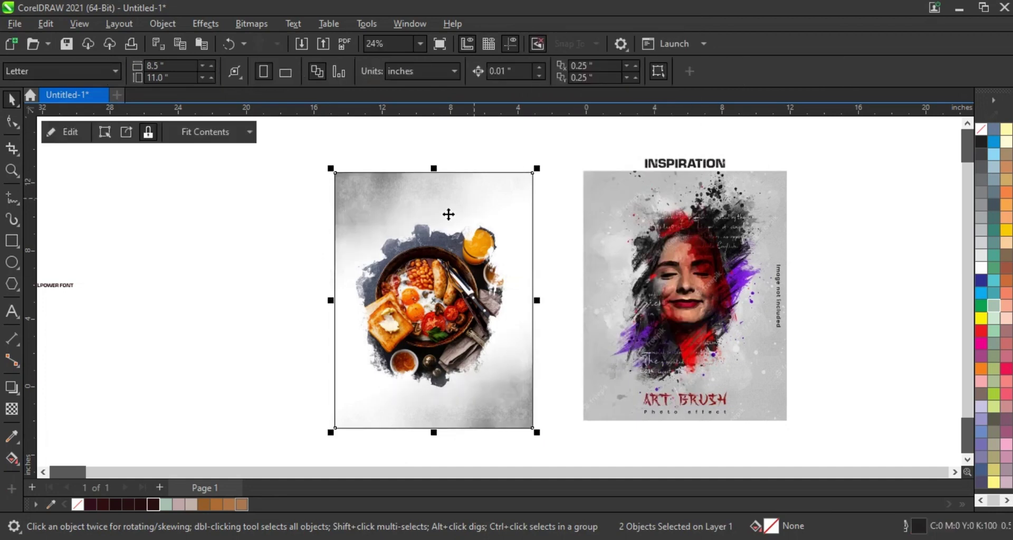
{"action": "left_click", "coordinate": [198, 244]}
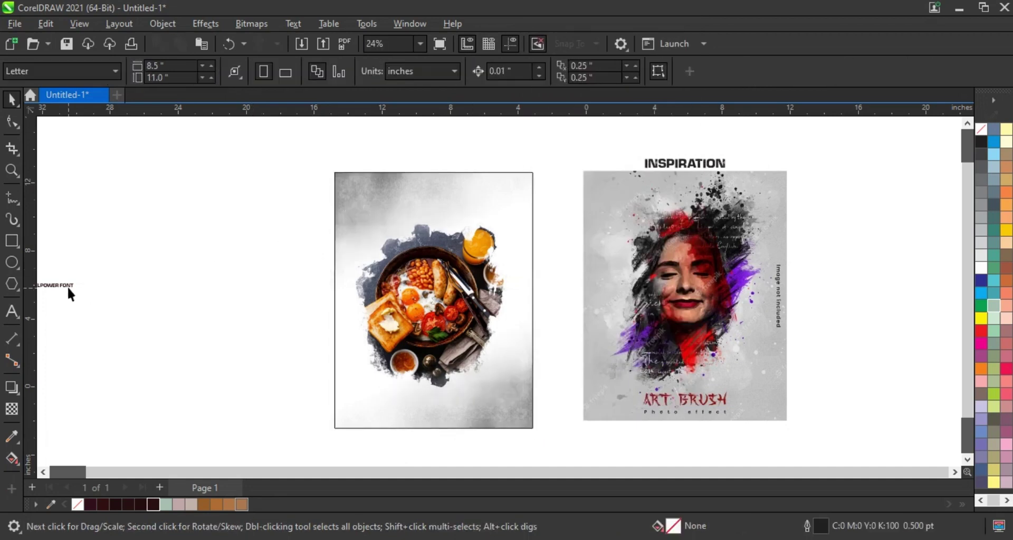
- Move the sample heading onto the poster top and enlarge it to about 289%
{"action": "left_click_drag", "start_coordinate": [67, 286], "coordinate": [453, 201]}
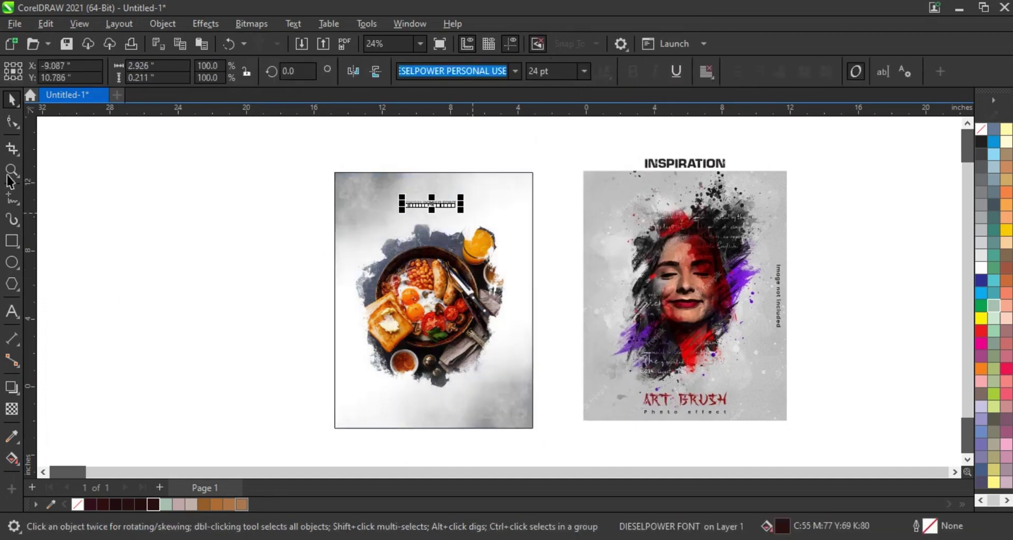
{"action": "left_click", "coordinate": [11, 171]}
{"action": "left_click_drag", "start_coordinate": [276, 165], "coordinate": [781, 258]}
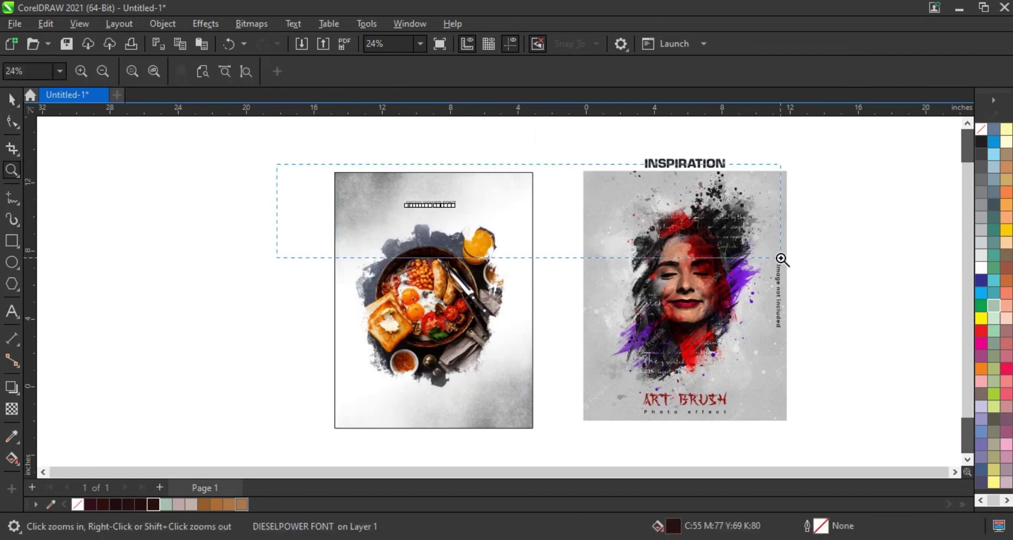
{"action": "left_click_drag", "start_coordinate": [781, 258], "coordinate": [795, 262]}
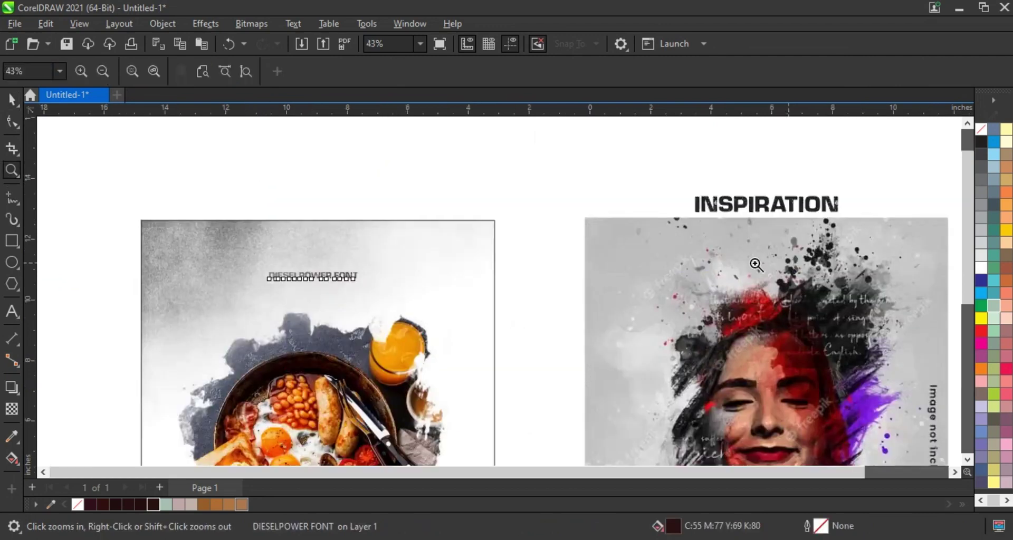
{"action": "left_click", "coordinate": [12, 101]}
{"action": "left_click_drag", "start_coordinate": [368, 289], "coordinate": [449, 323]}
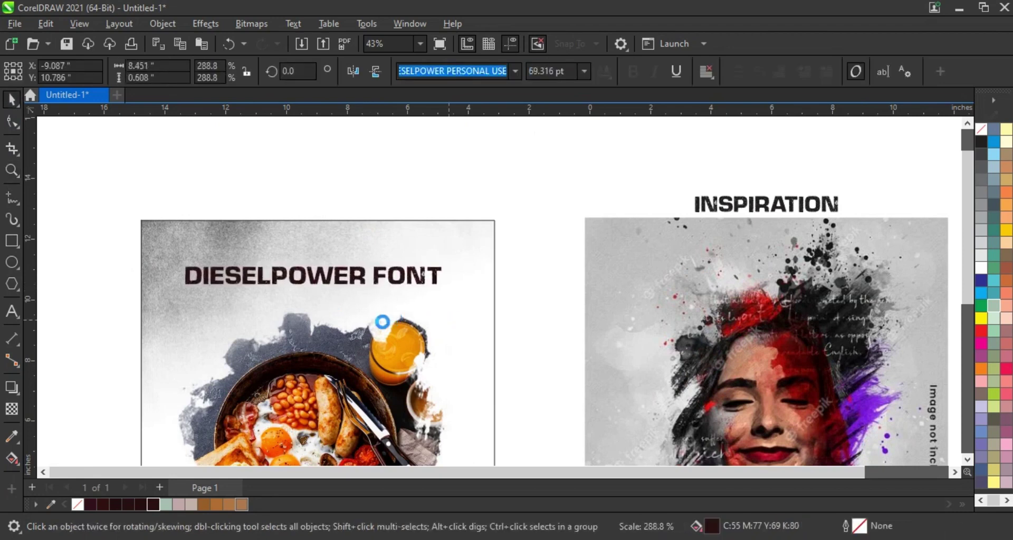
- Retype the heading text as BREAKFAST
{"action": "left_click", "coordinate": [11, 313]}
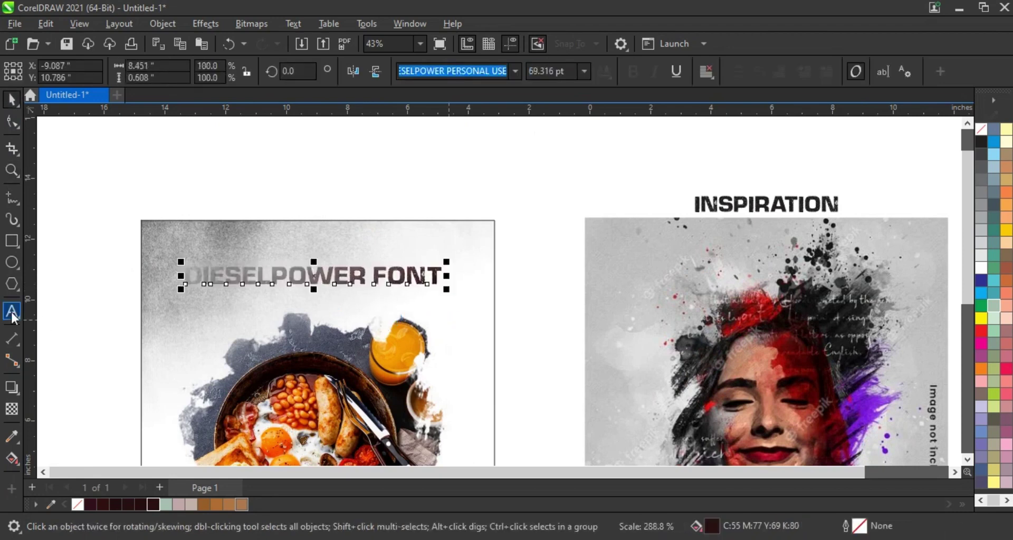
{"action": "key", "text": "ctrl+a"}
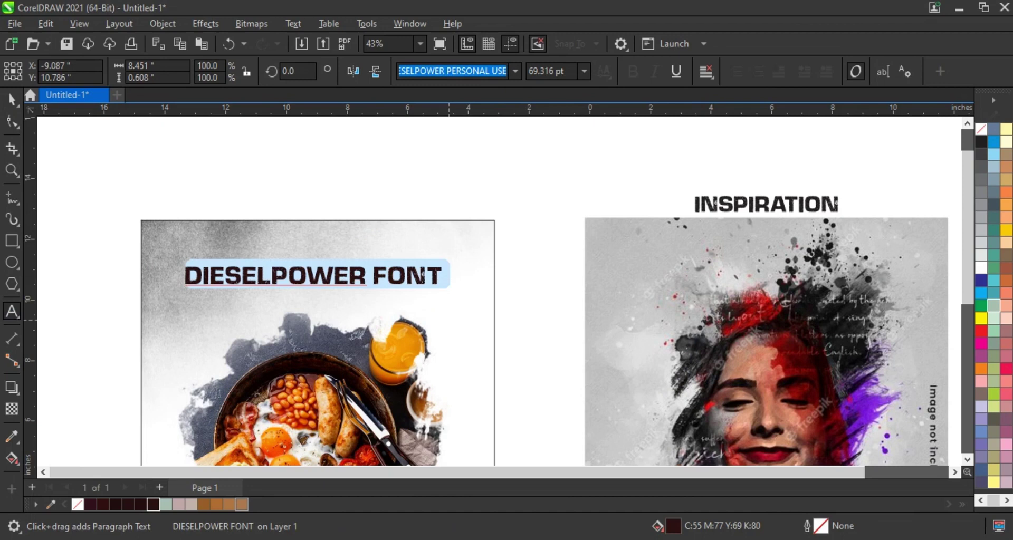
{"action": "type", "text": "BRA"}
{"action": "key", "text": "BackSpace"}
{"action": "type", "text": "EAKFA"}
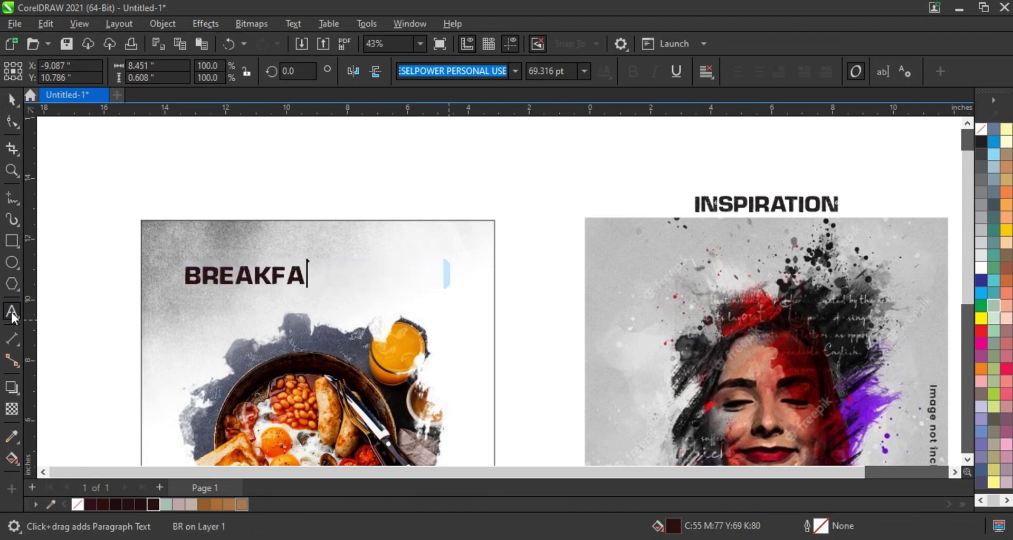
{"action": "type", "text": "ST"}
{"action": "left_click", "coordinate": [12, 98]}
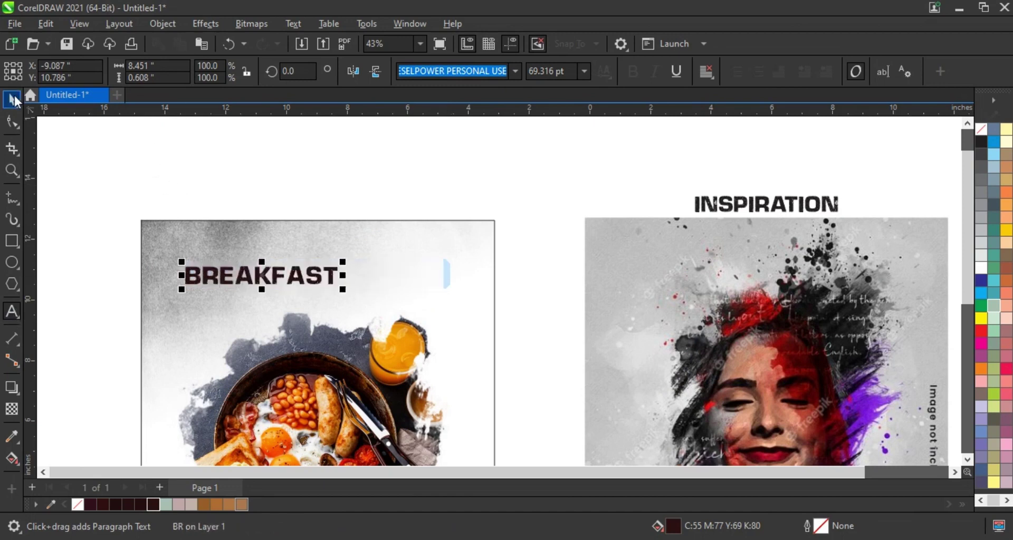
- Fill the BREAKFAST heading black, enlarge it further, and centre it on the poster
{"action": "left_click", "coordinate": [14, 100]}
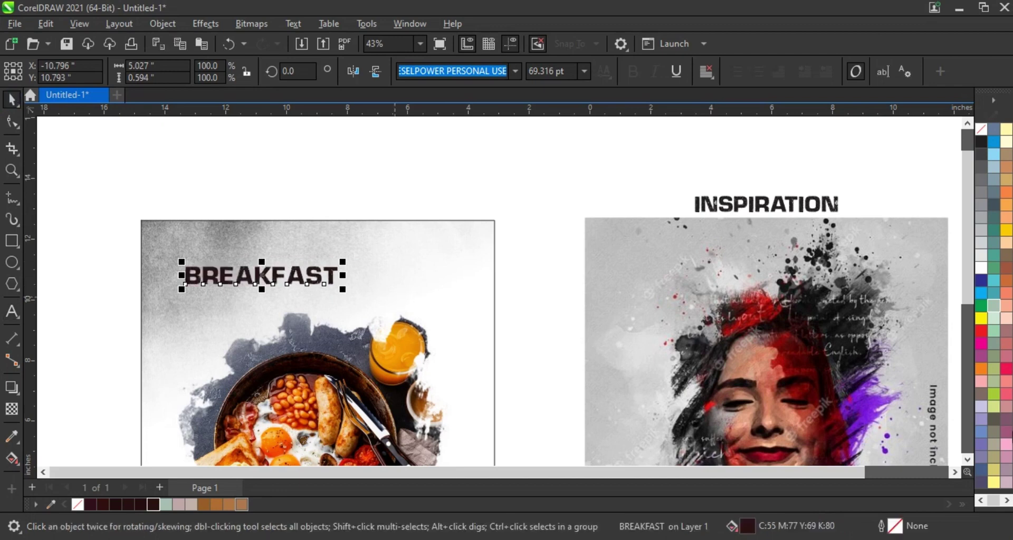
{"action": "left_click", "coordinate": [1007, 500]}
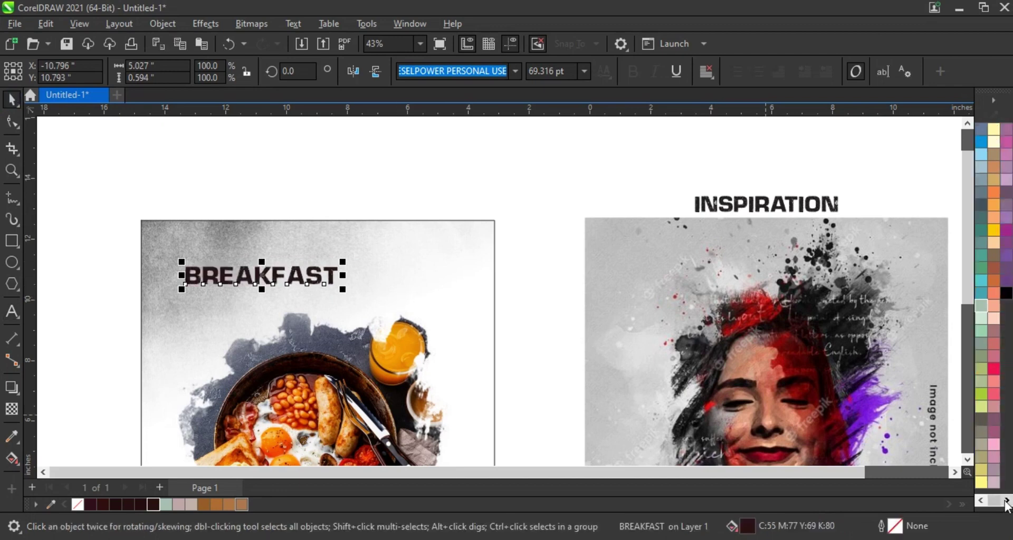
{"action": "left_click", "coordinate": [1006, 294]}
{"action": "left_click_drag", "start_coordinate": [342, 262], "coordinate": [437, 244]}
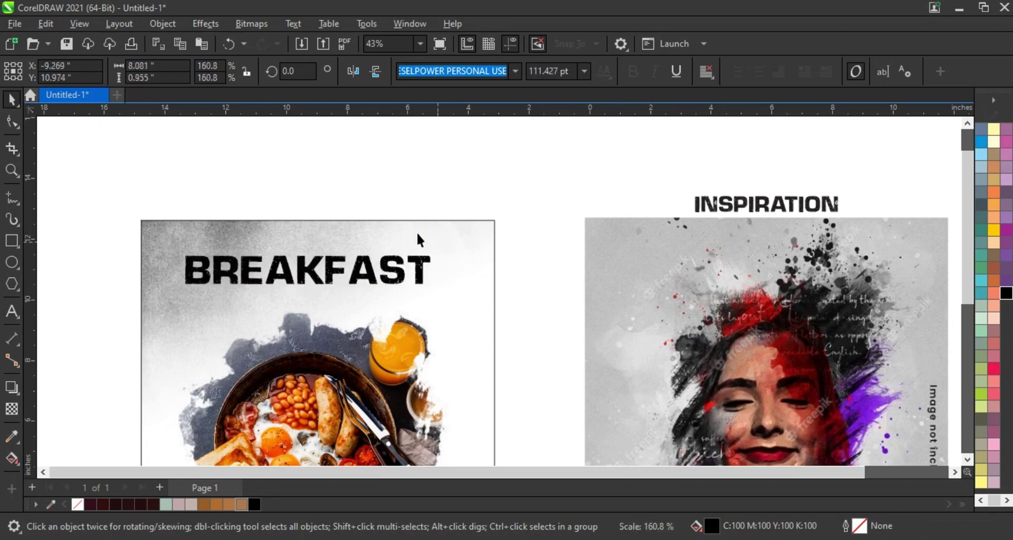
{"action": "left_click", "coordinate": [417, 234], "text": "shift"}
{"action": "key", "text": "c"}
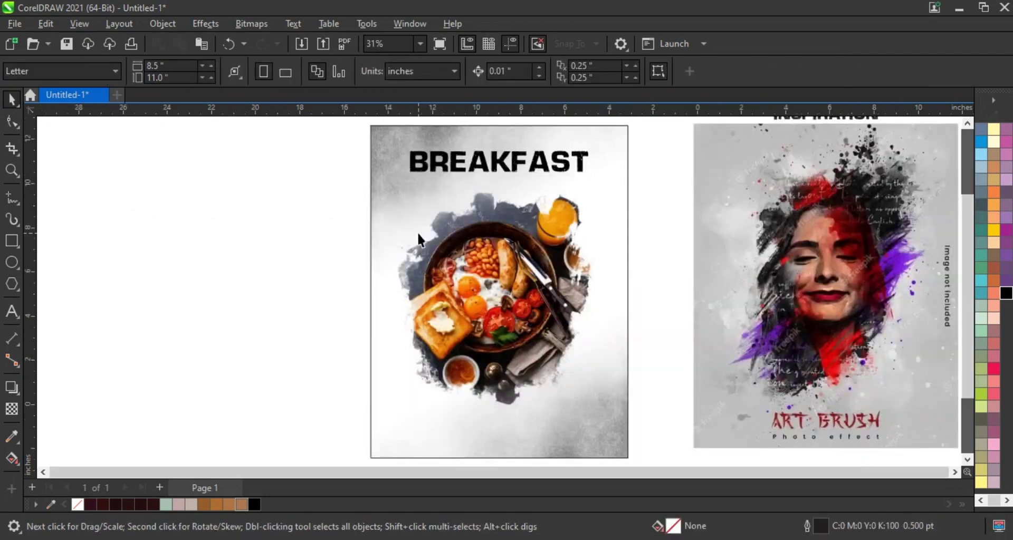
- Shrink the BREAKFAST heading to 82% of its size
{"action": "left_click", "coordinate": [452, 169]}
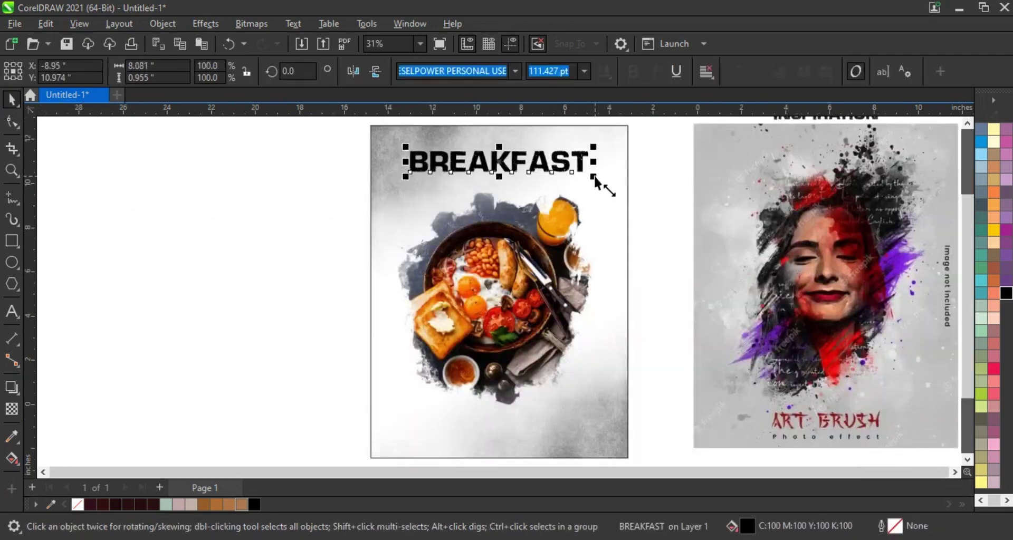
{"action": "left_click_drag", "start_coordinate": [592, 178], "coordinate": [578, 181]}
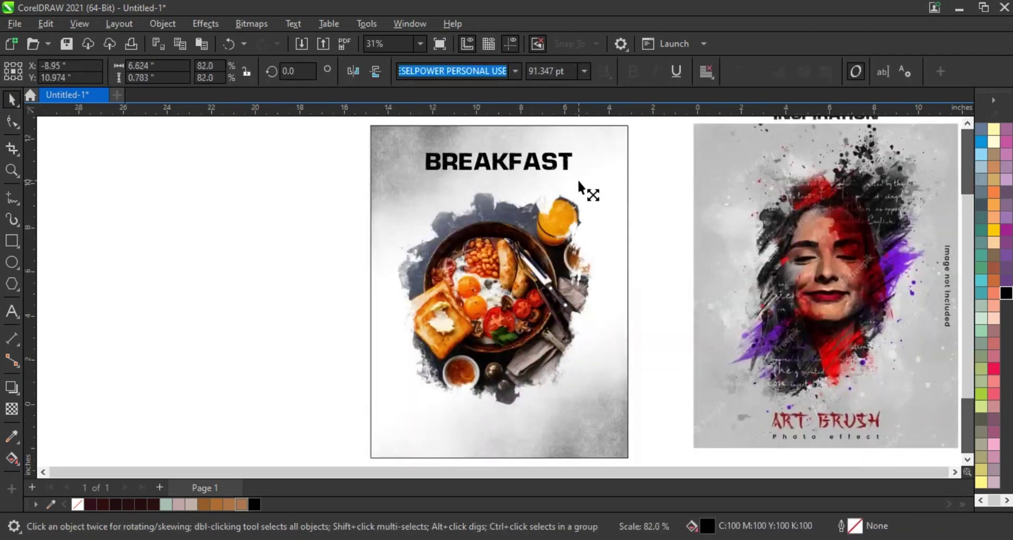
{"action": "left_click", "coordinate": [672, 354]}
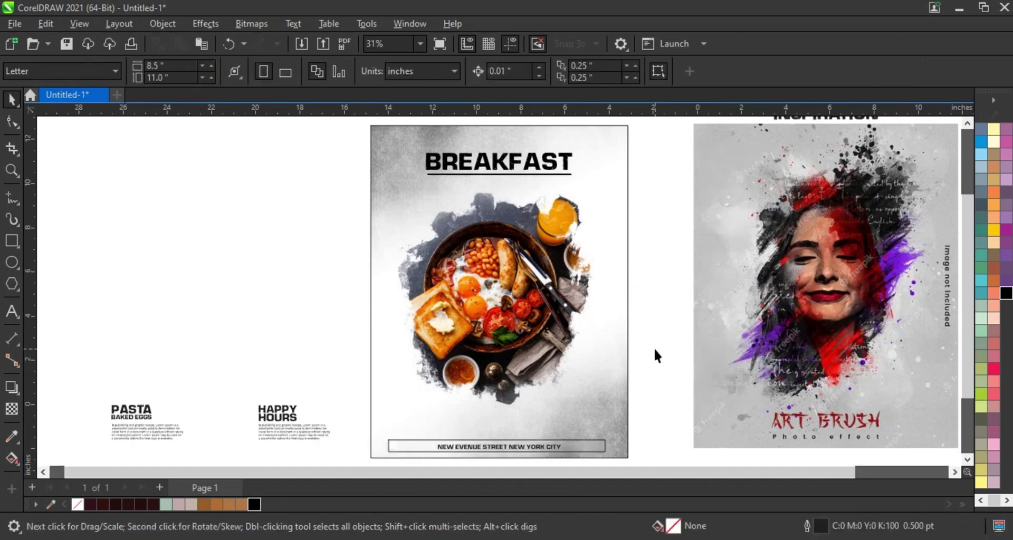
- Move the PASTA and HAPPY HOURS text blocks onto the poster's bottom
{"action": "left_click_drag", "start_coordinate": [95, 389], "coordinate": [351, 447]}
{"action": "left_click_drag", "start_coordinate": [290, 431], "coordinate": [567, 426]}
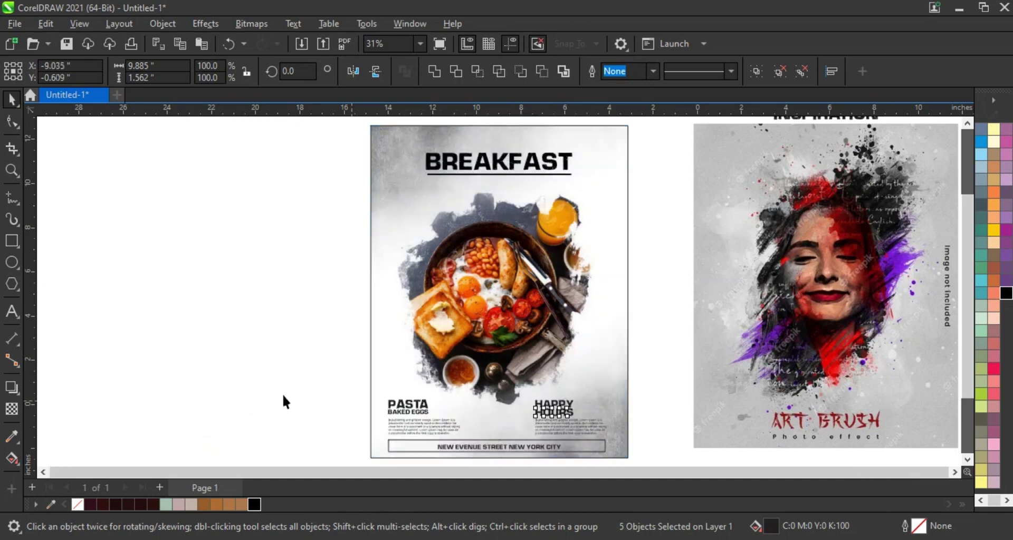
{"action": "left_click", "coordinate": [324, 284]}
{"action": "scroll", "coordinate": [315, 290], "scroll_direction": "down", "scroll_amount": 2}
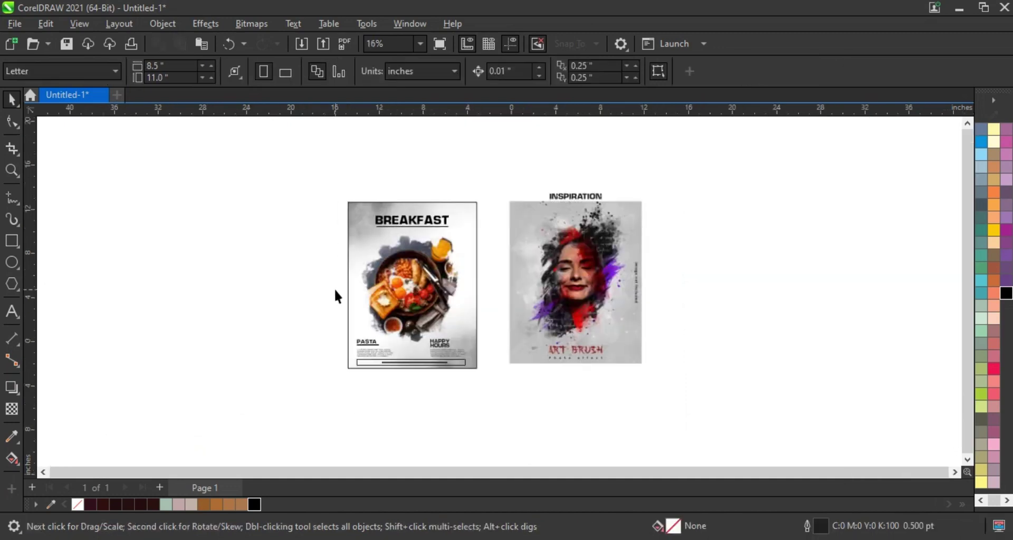
{"action": "left_click", "coordinate": [12, 170]}
{"action": "left_click_drag", "start_coordinate": [299, 158], "coordinate": [662, 383]}
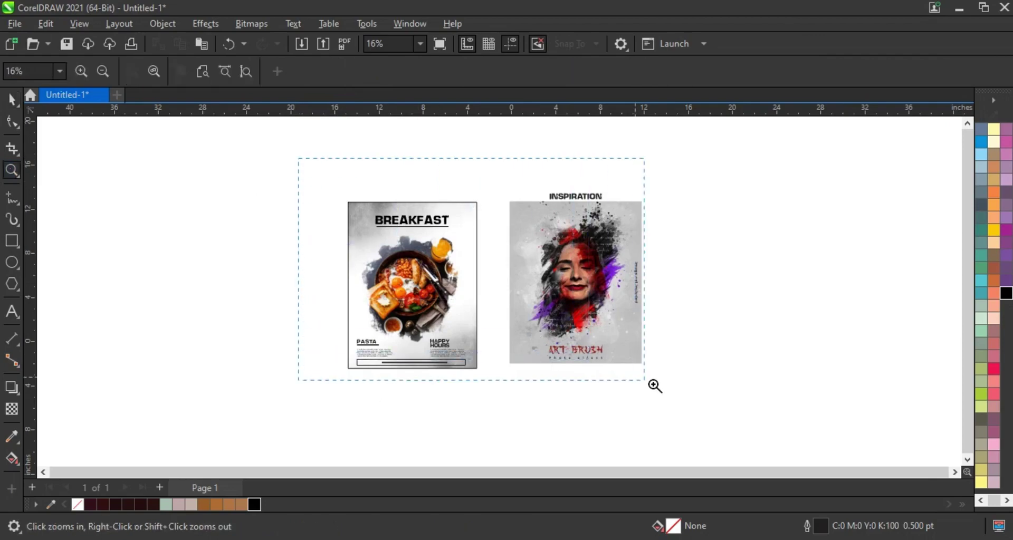